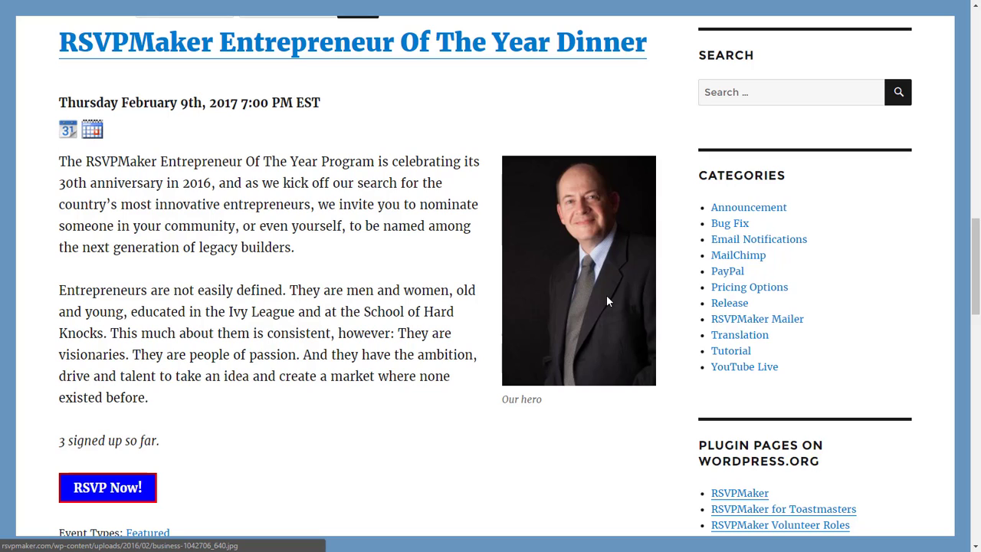
- Open the event's RSVP form and choose the Dinner + Reception @ $ 150.00 option
left_click(111, 497)
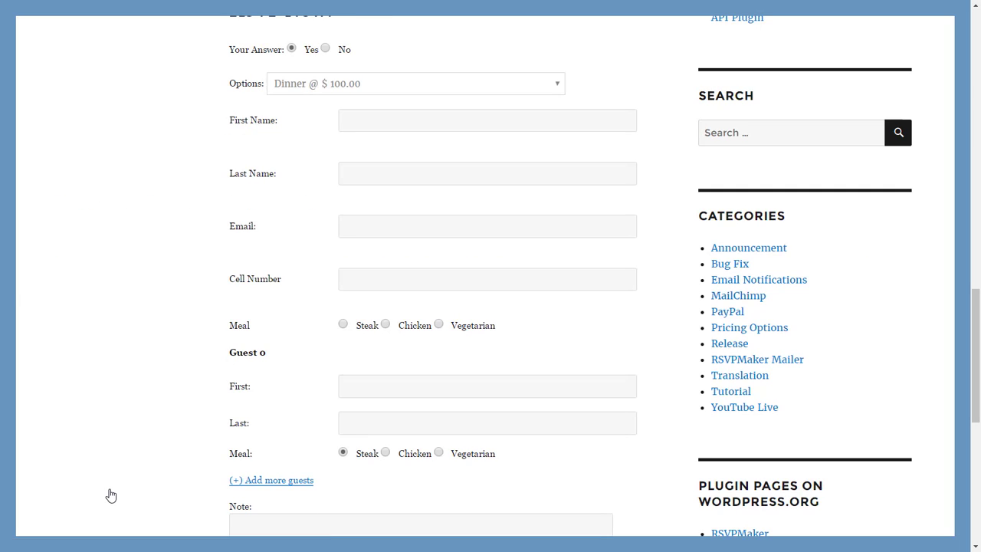
left_click(557, 87)
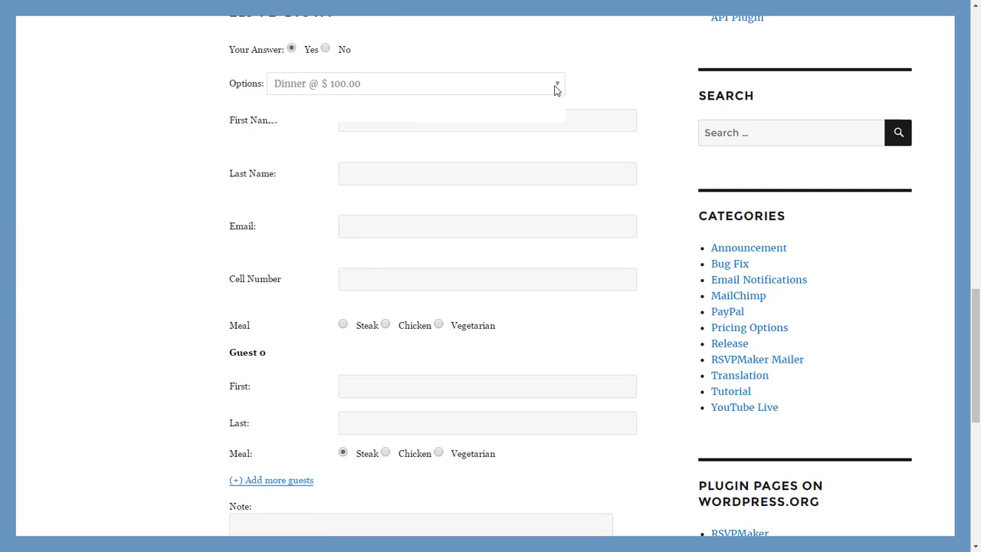
left_click(527, 121)
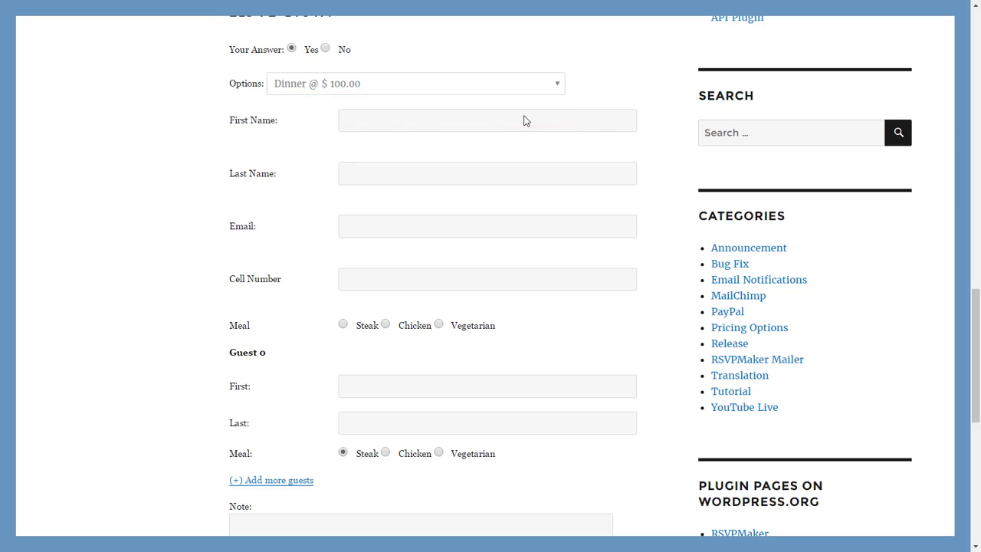
- Enter the attendee's first name, last name and e-mail, choose Steak, and submit the RSVP
left_click(453, 127)
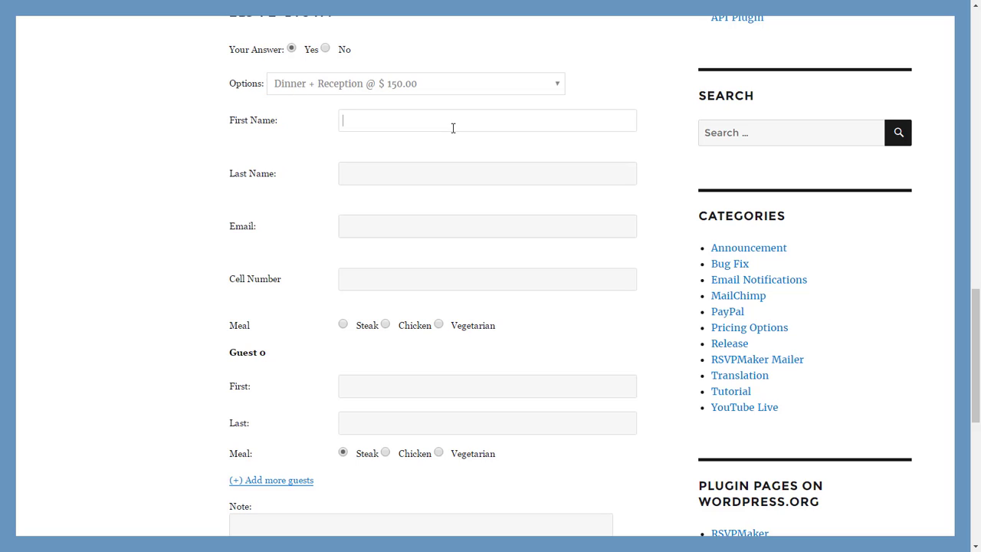
key("Tab")
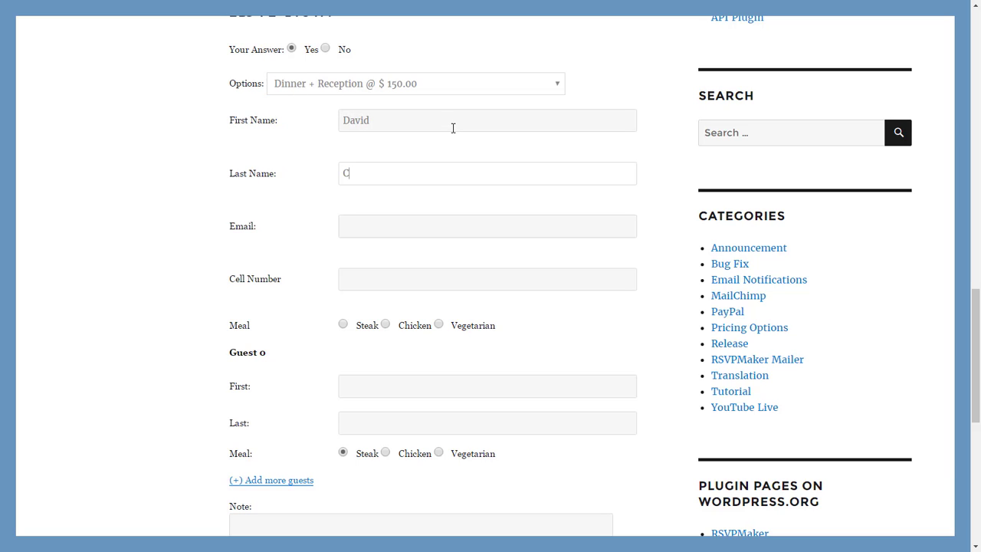
key("Tab")
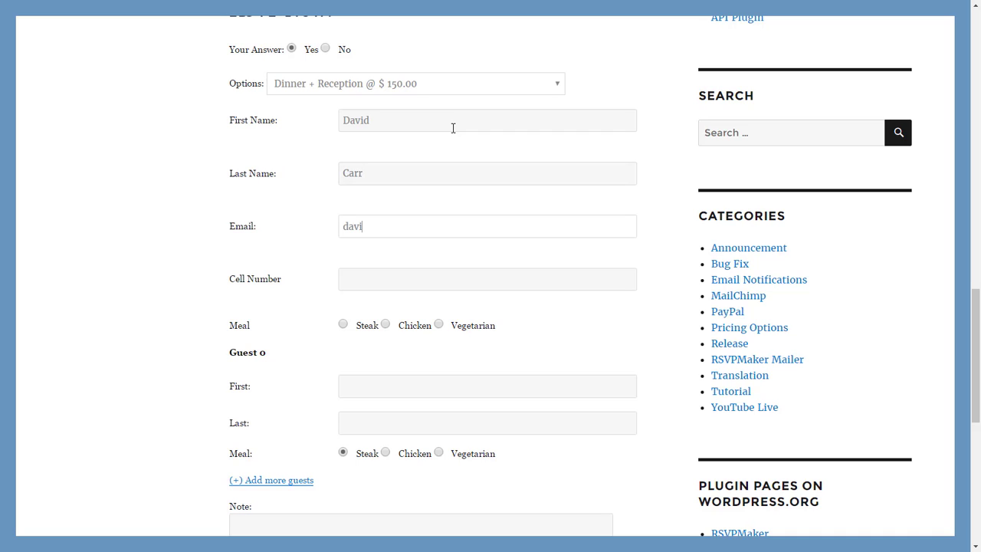
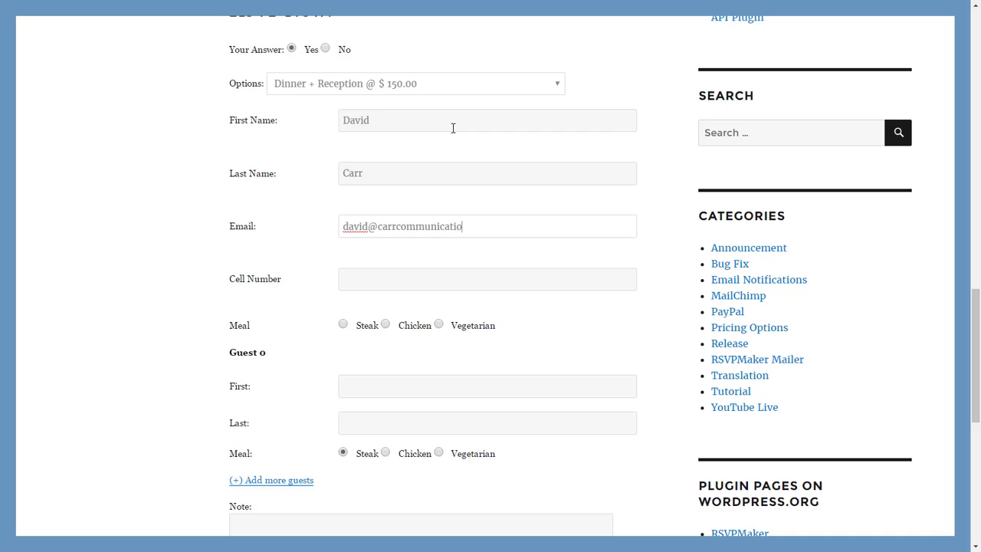
left_click(344, 325)
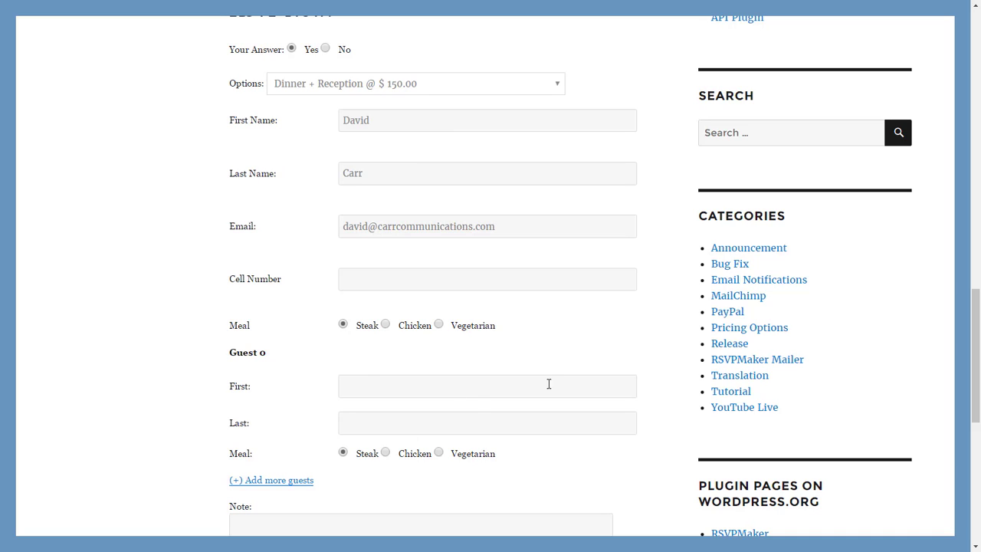
left_click_drag(977, 321, 977, 405)
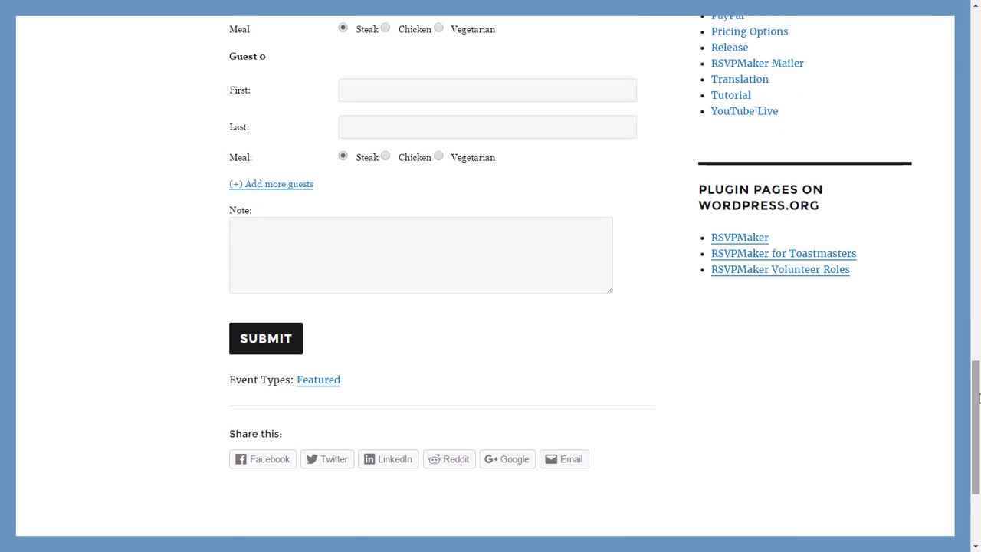
left_click(284, 347)
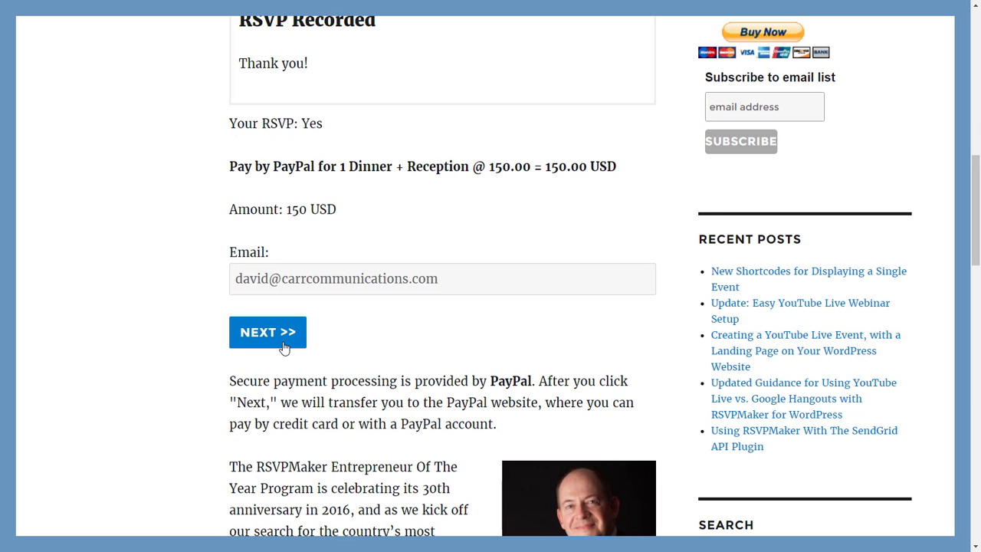
- Continue from the RSVP Recorded page to the 150 USD PayPal payment step
left_click(268, 333)
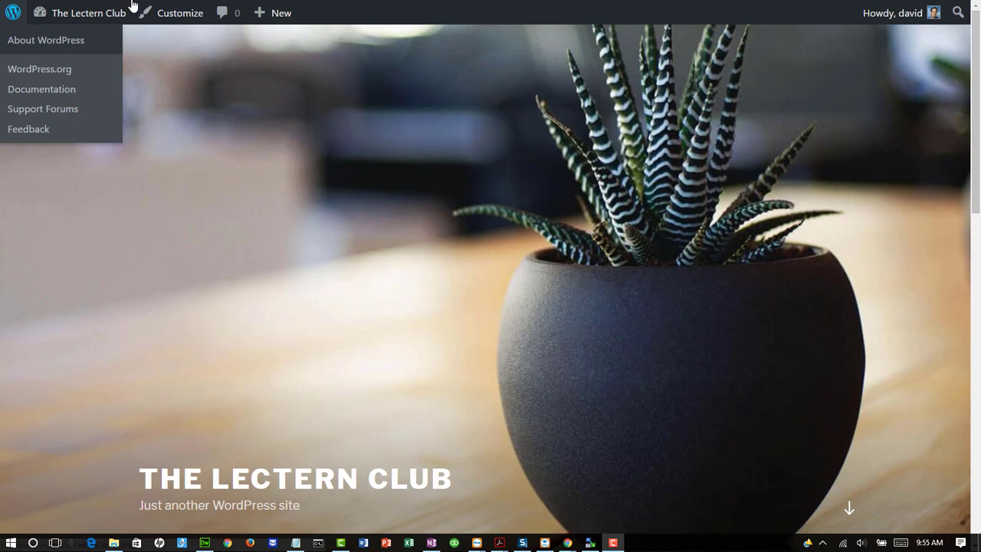
- Activate the RSVPMaker plugin from the dashboard's Installed Plugins list
left_click(64, 41)
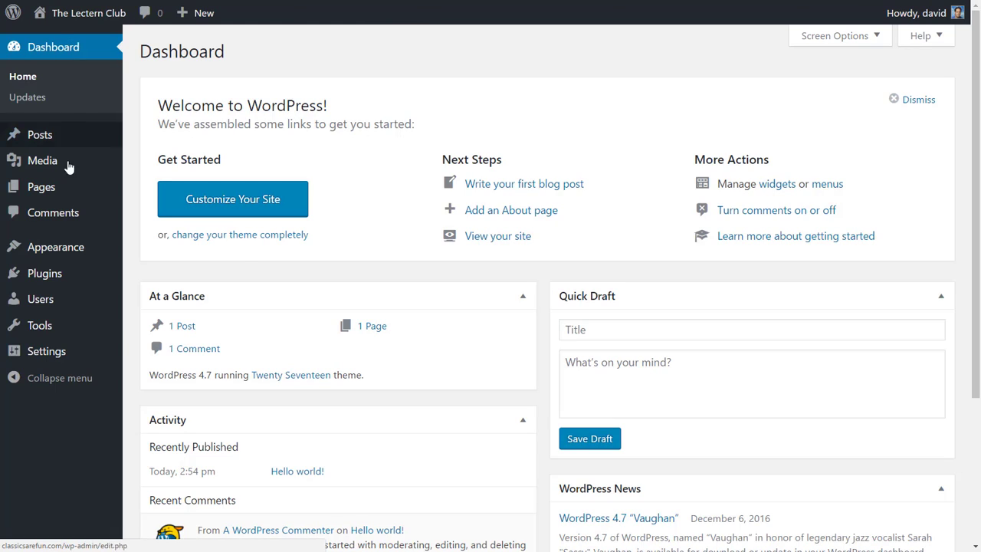
mouse_move(86, 273)
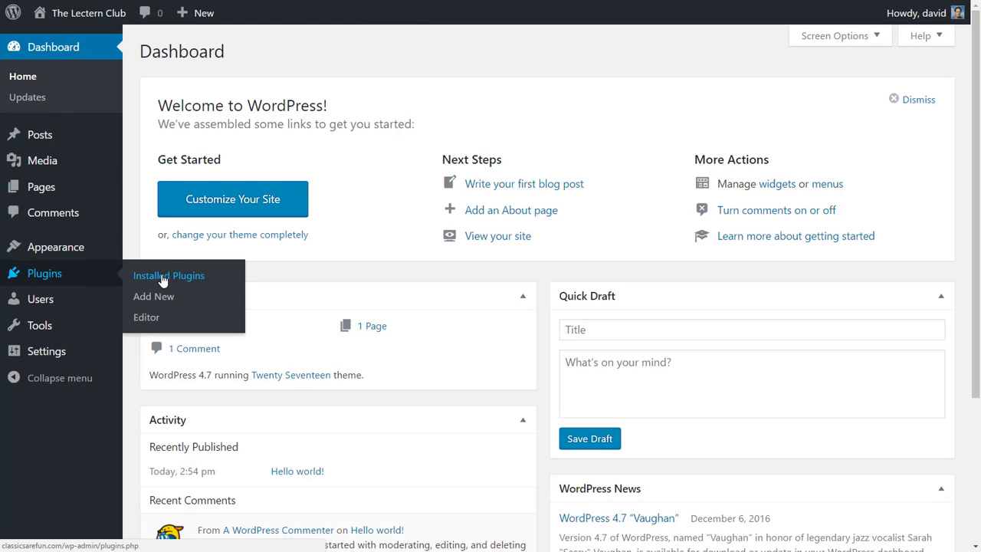
left_click(162, 279)
scroll(163, 281, "down", 15)
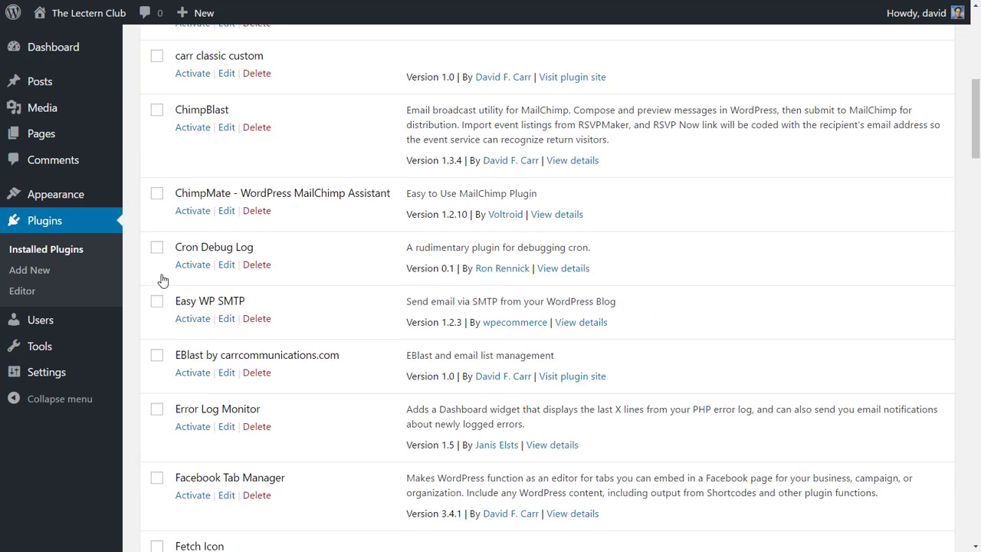
scroll(162, 280, "down", 6)
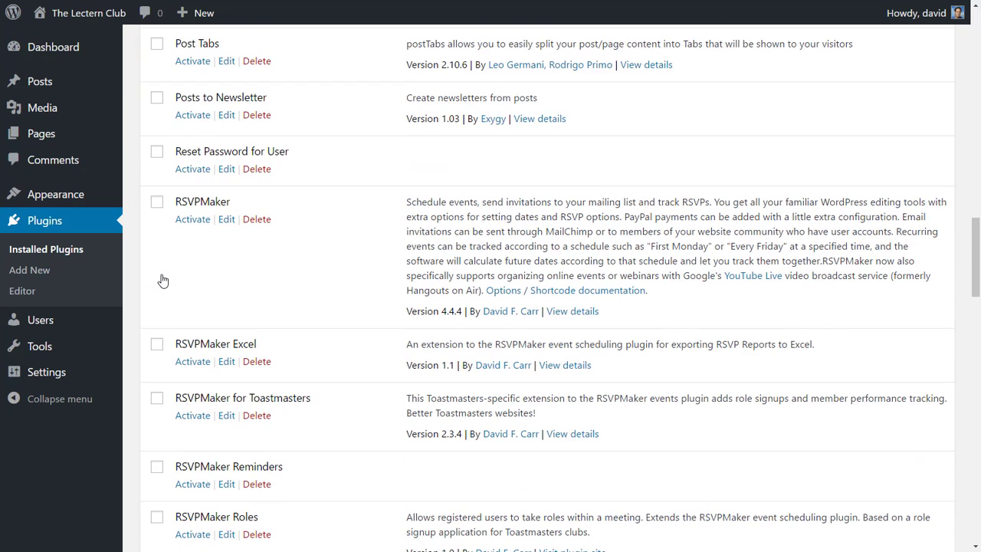
left_click(192, 219)
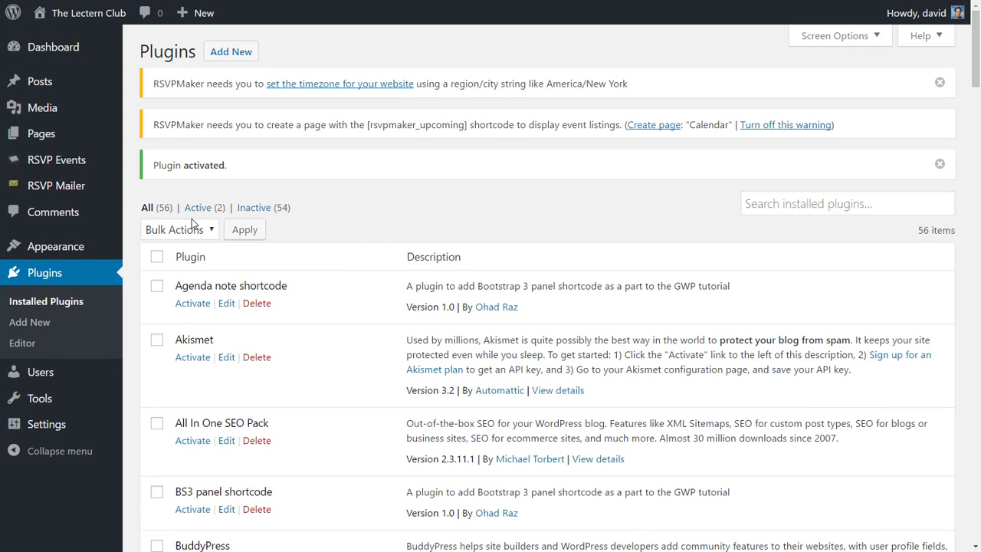
- Set the site timezone to New York in General Settings and save the changes
left_click(353, 87)
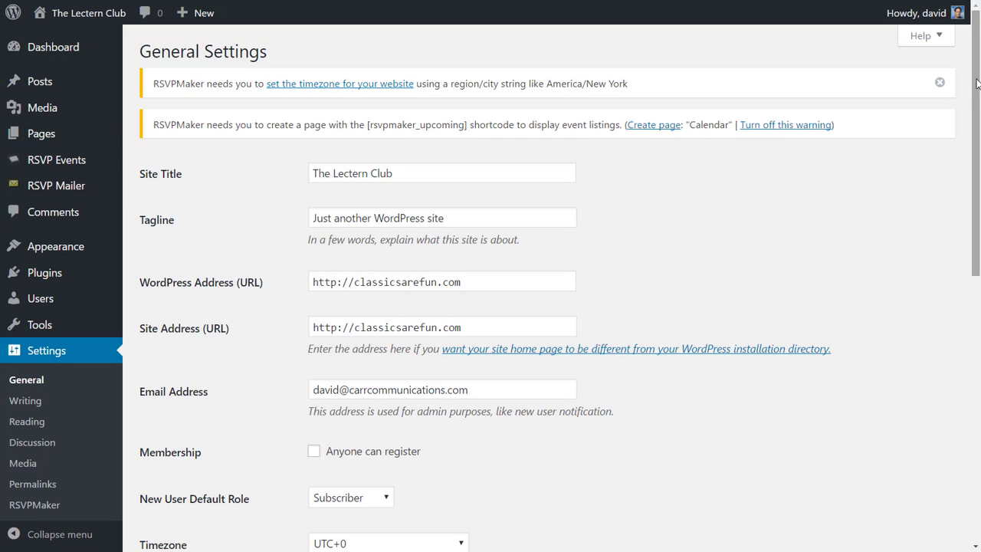
scroll(977, 88, "down", 3)
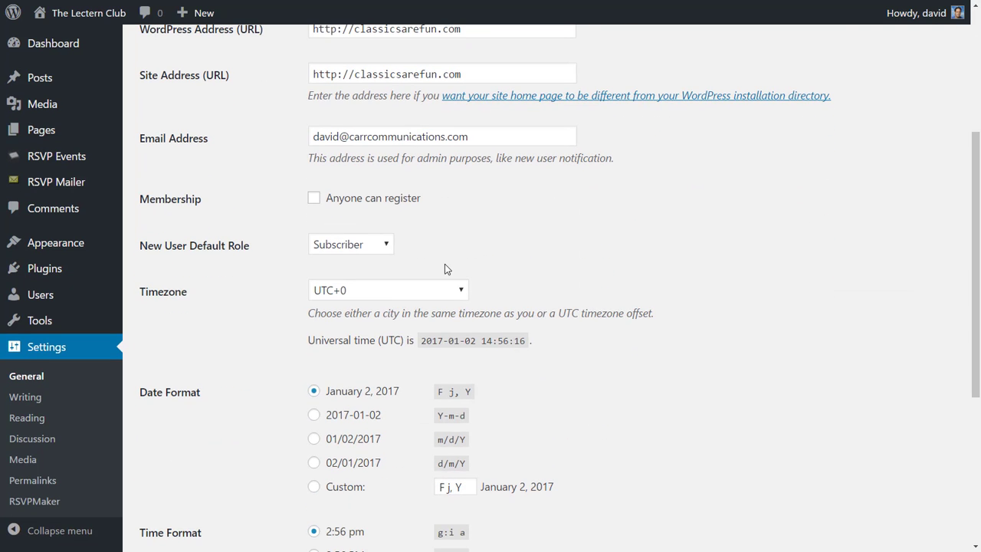
left_click(420, 298)
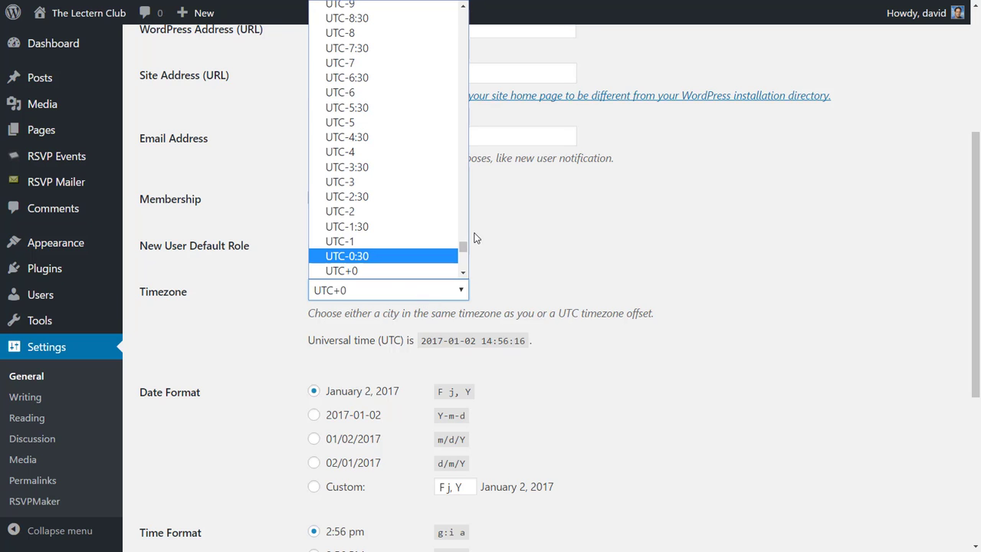
left_click_drag(460, 247, 452, 98)
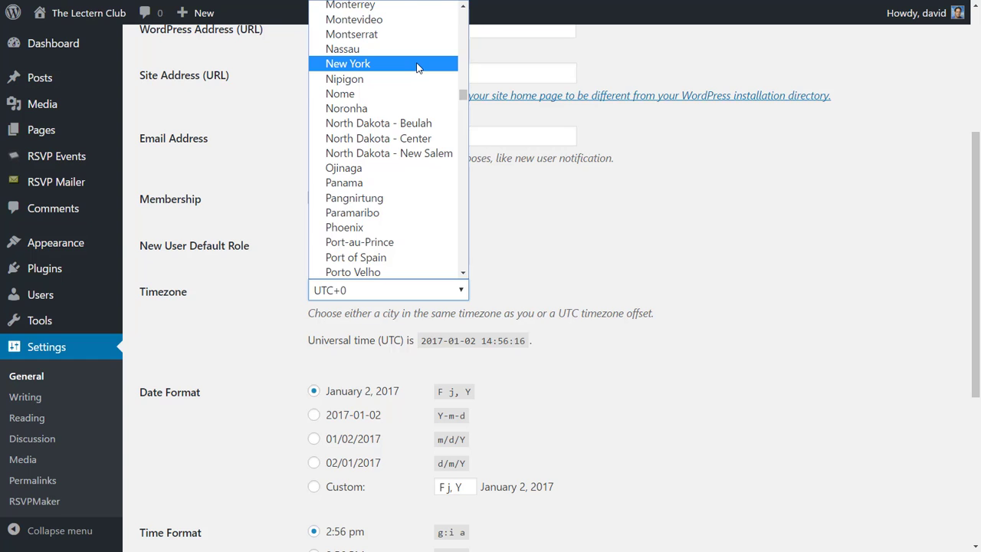
left_click(418, 67)
scroll(975, 306, "down", 2)
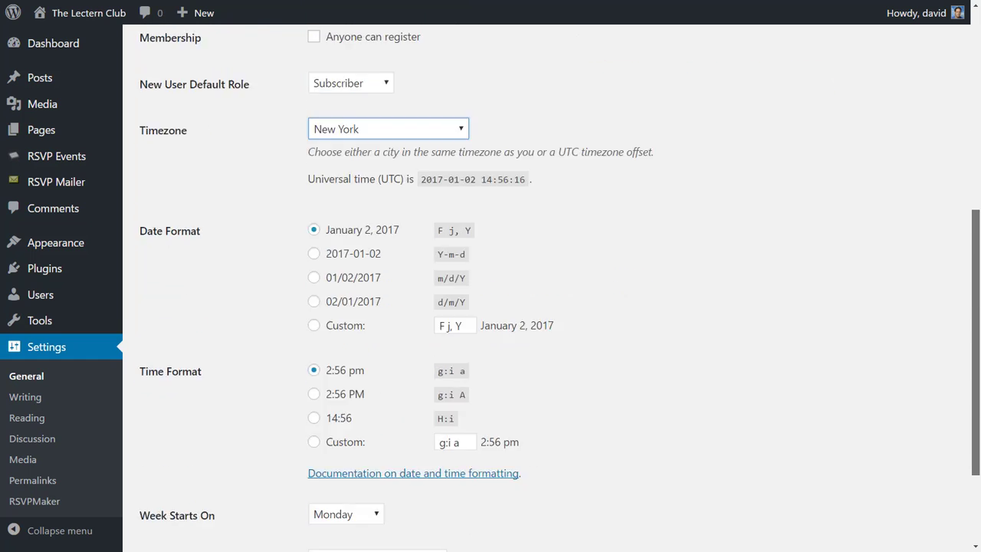
scroll(975, 307, "down", 2)
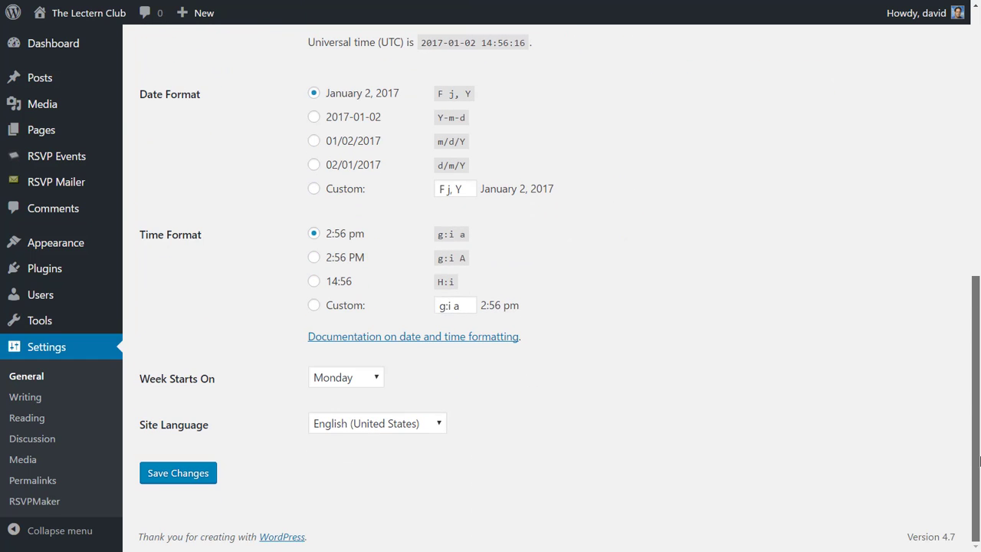
left_click(172, 473)
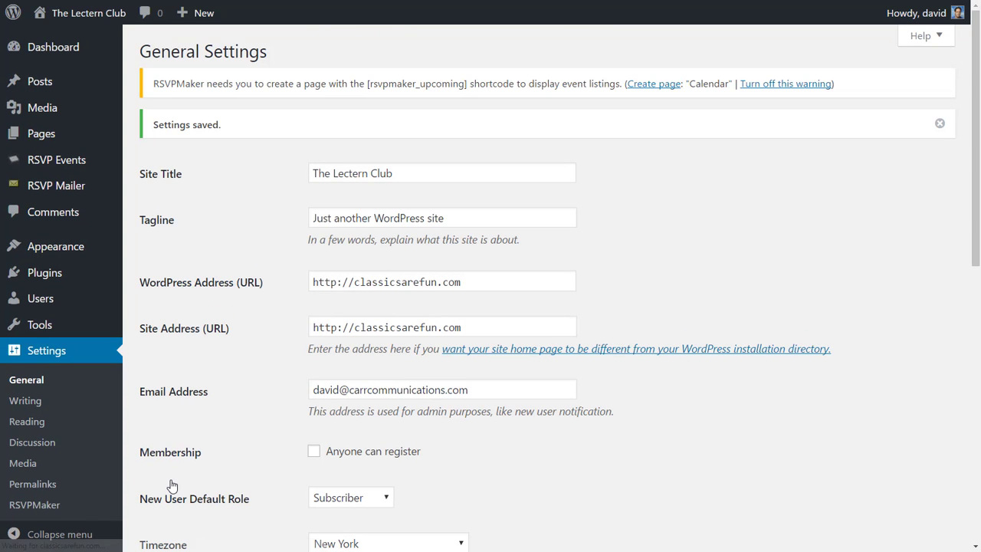
- Follow RSVPMaker's Create page notice to reach the Calendar Settings page
left_click(651, 84)
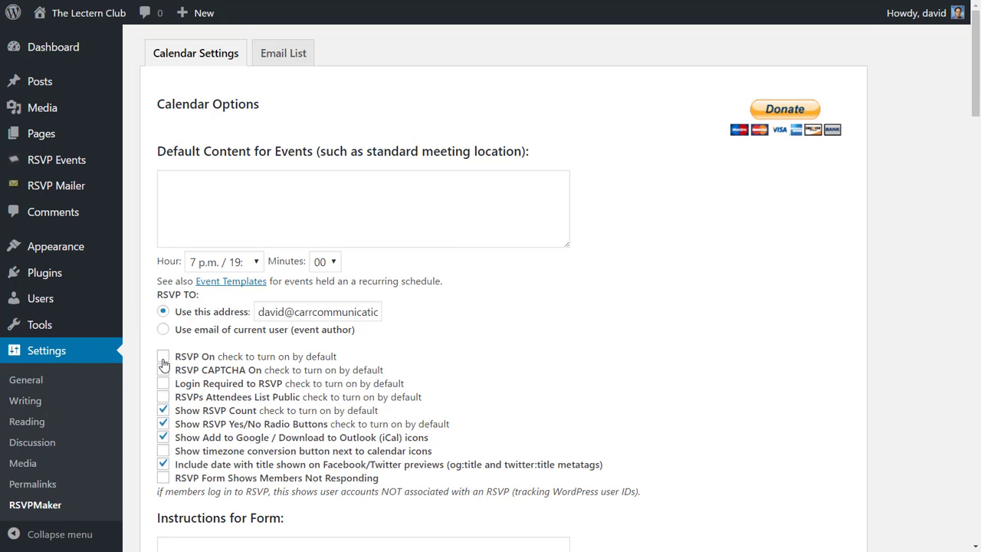
scroll(163, 365, "down", 6)
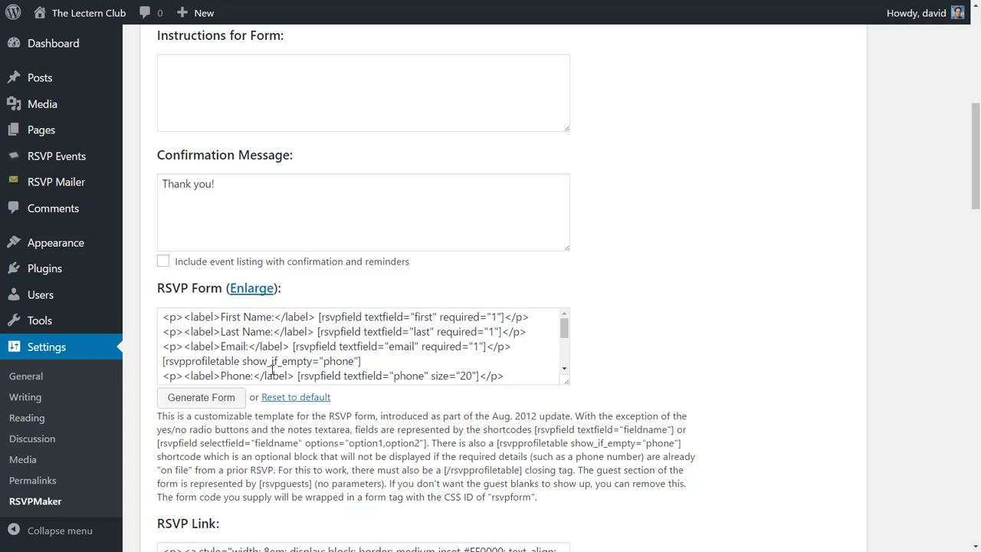
left_click(213, 400)
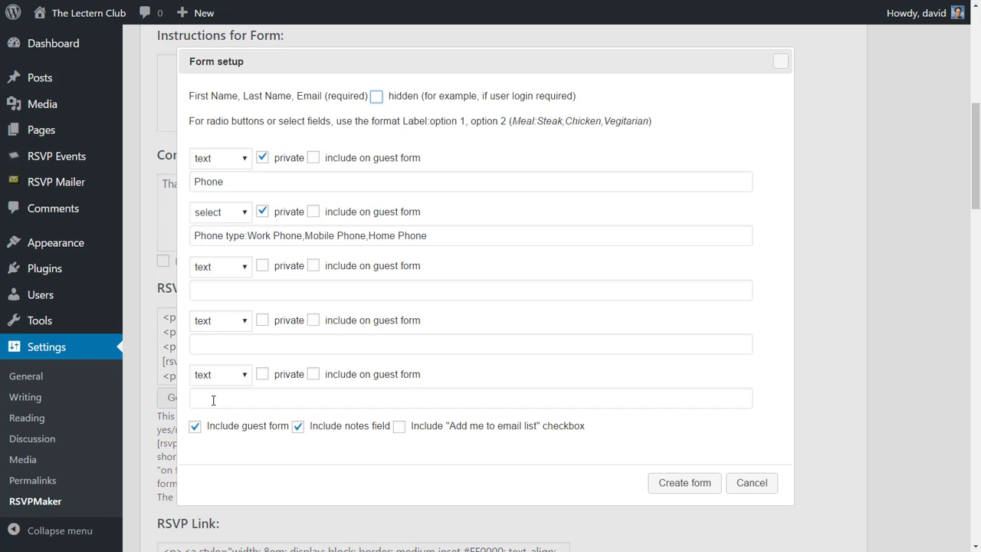
left_click(781, 66)
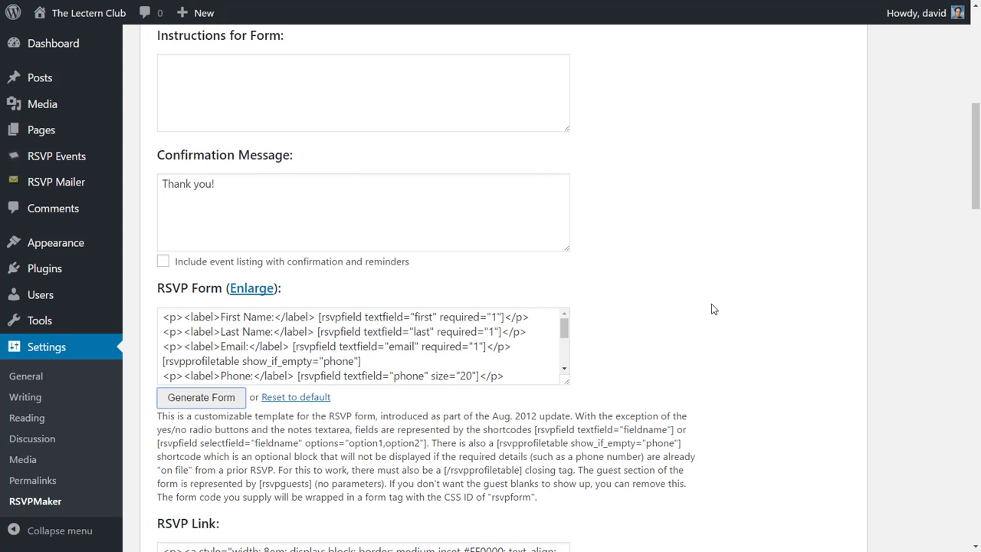
scroll(711, 309, "down", 6)
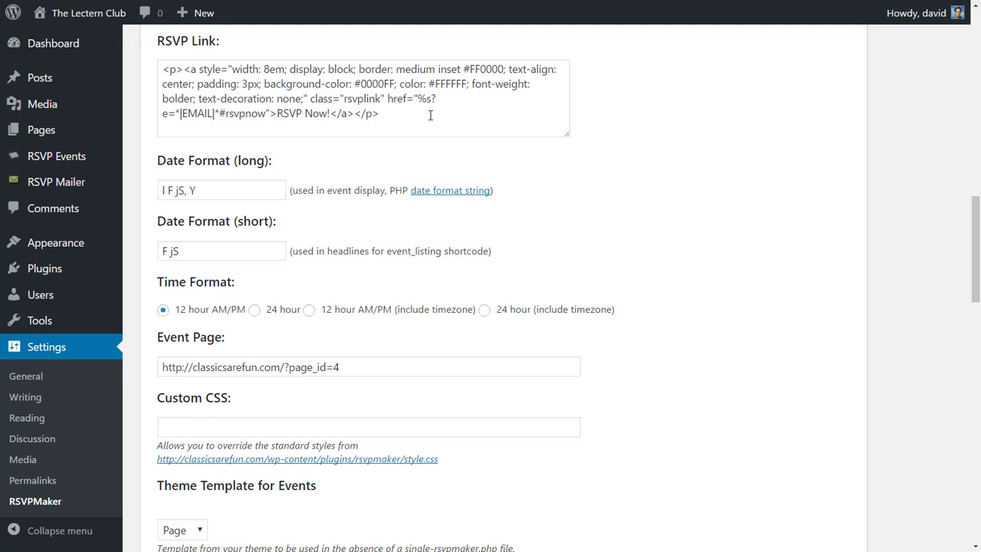
scroll(430, 115, "down", 6)
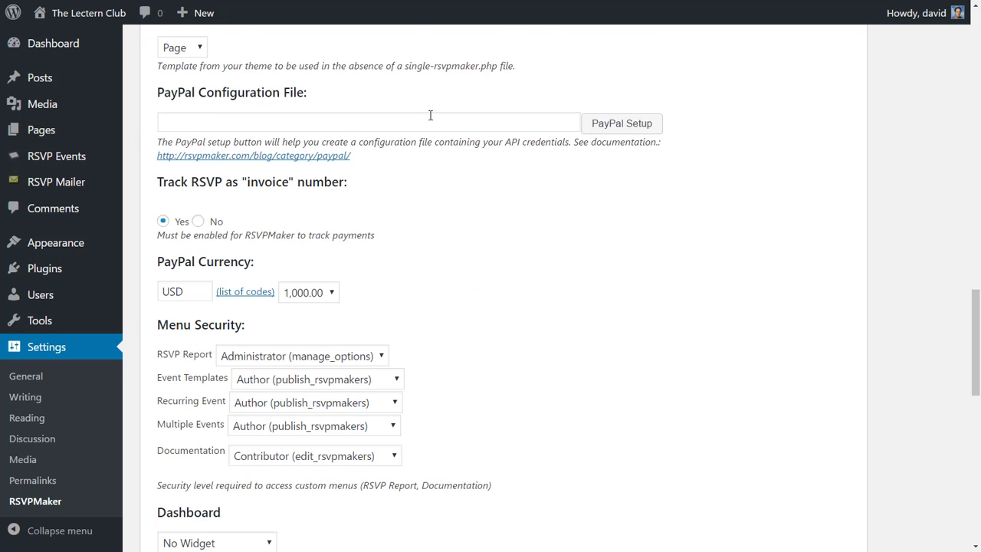
scroll(430, 115, "down", 6)
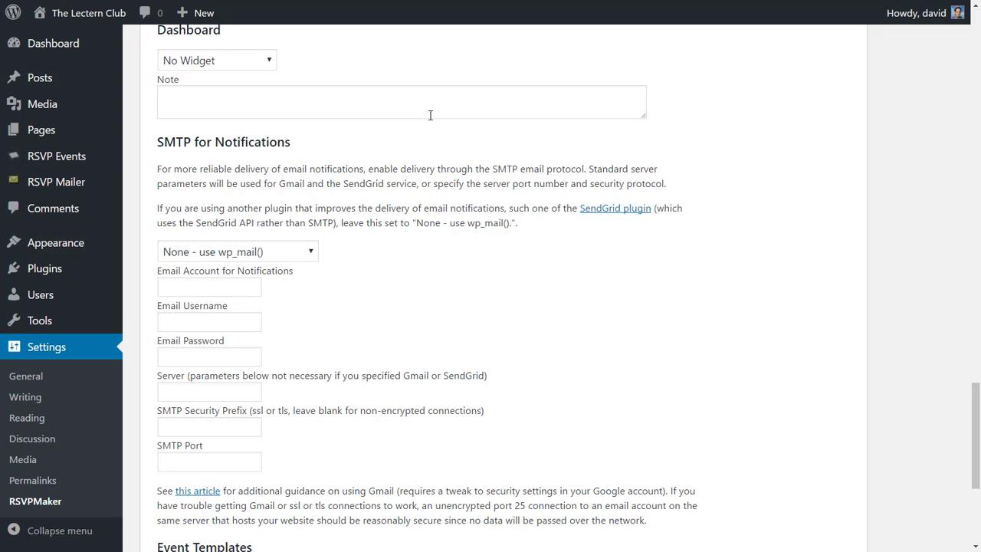
scroll(430, 115, "down", 4)
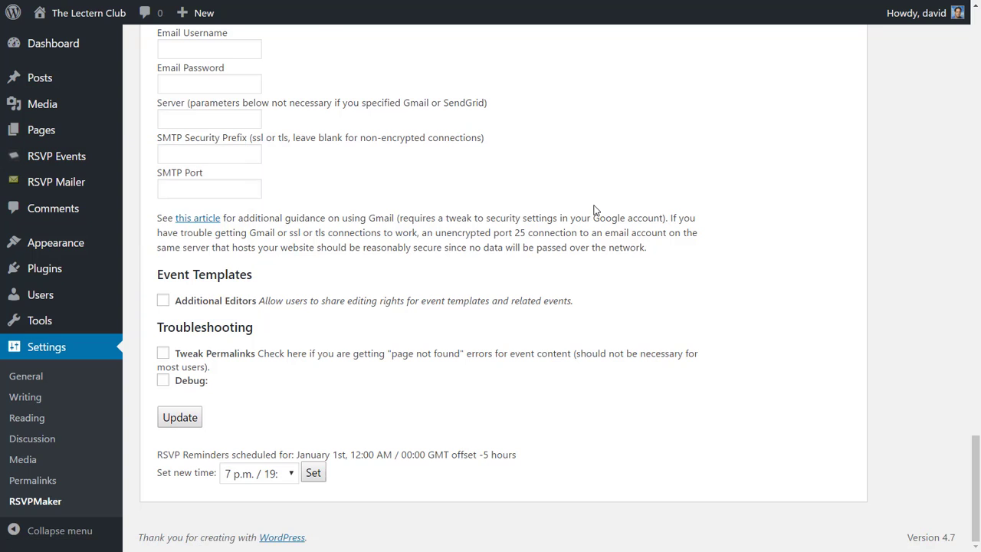
key("Home")
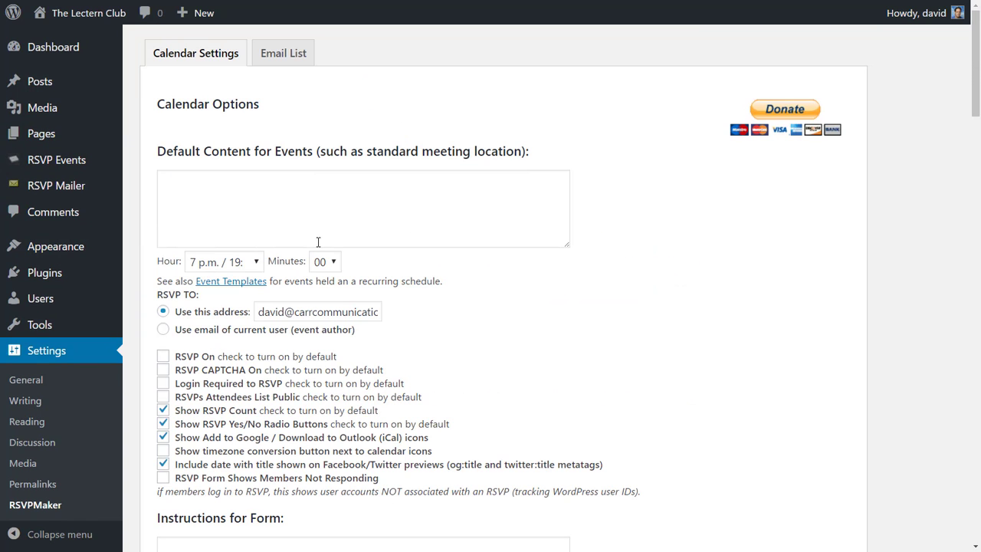
- Switch the RSVPMaker settings to the Email List tab
left_click(282, 61)
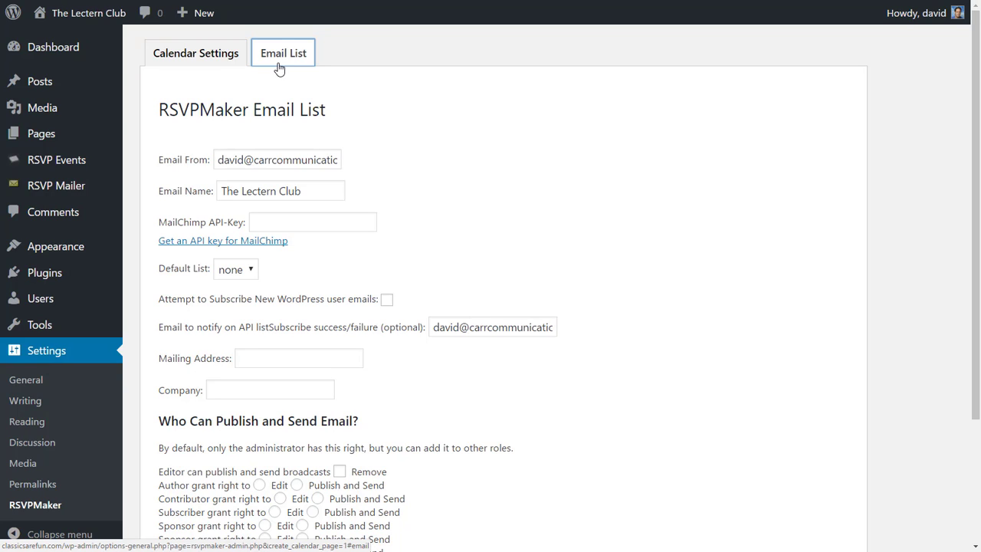
- Fill in the Email List mailing address and company name, then click Update to save
left_click(269, 358)
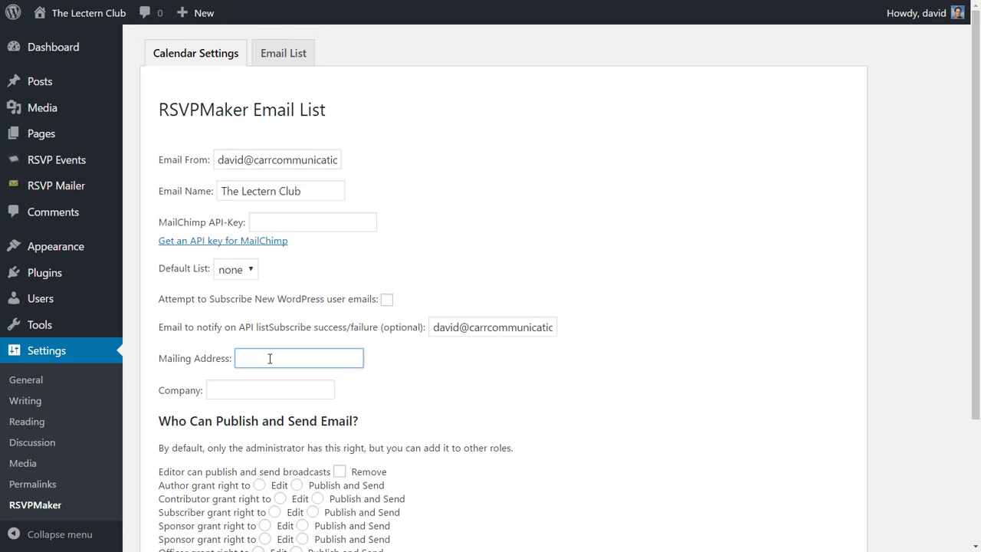
type("123 Main St.")
key("Tab")
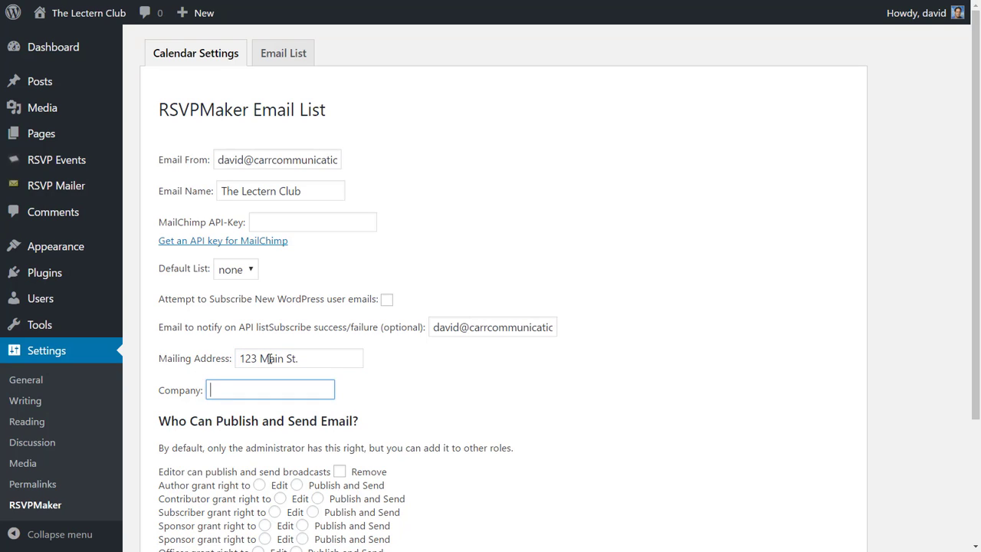
type("Car C")
key("BackSpace")
key("BackSpace")
type("r C")
key("BackSpace")
key("BackSpace")
type("Communications Inc")
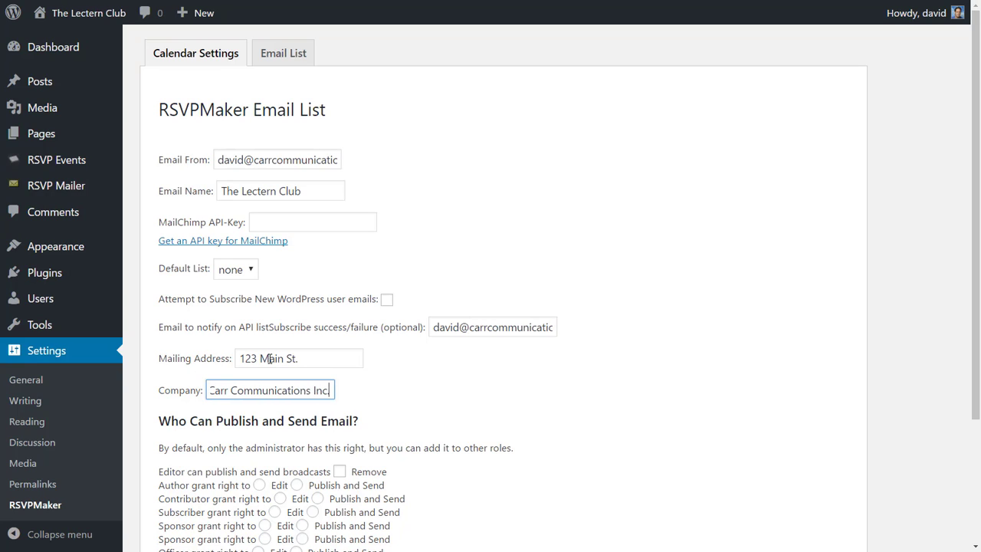
type(".")
scroll(979, 358, "down", 2)
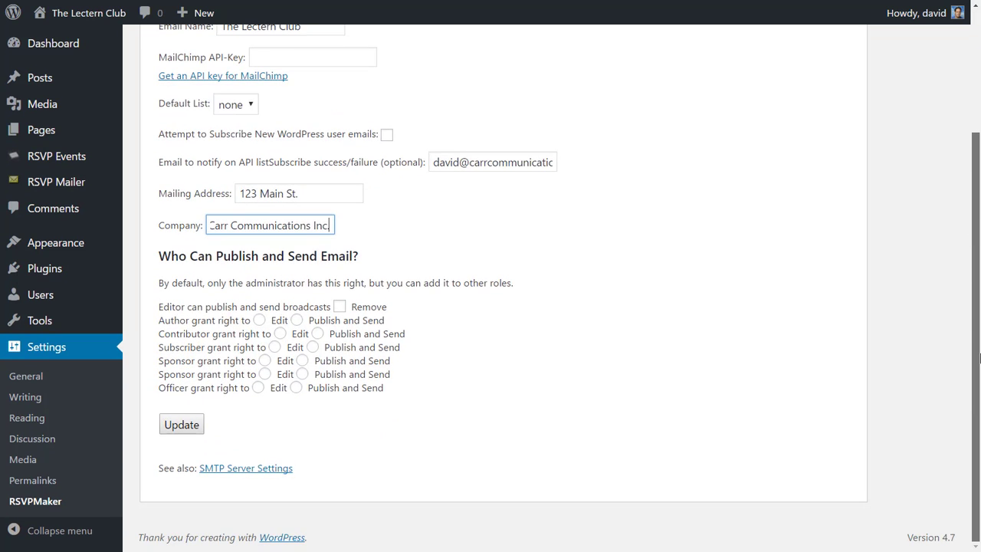
left_click(175, 431)
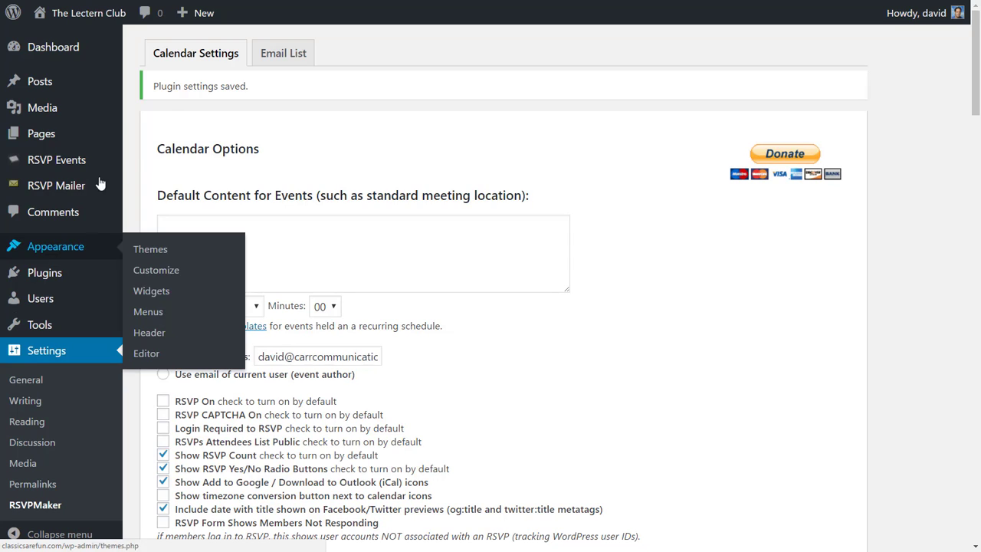
- Choose RSVP Events > Add New to start a new event
mouse_move(79, 172)
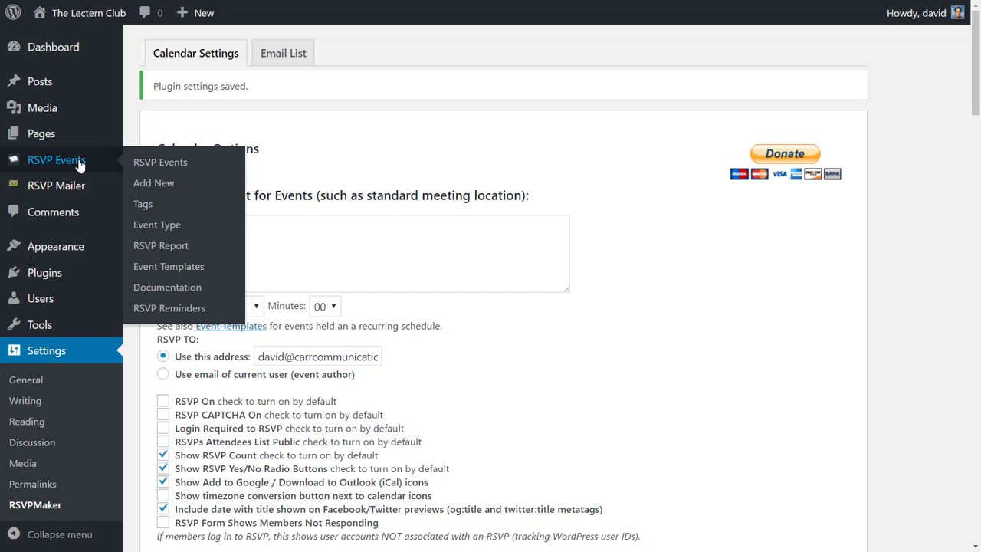
left_click(166, 183)
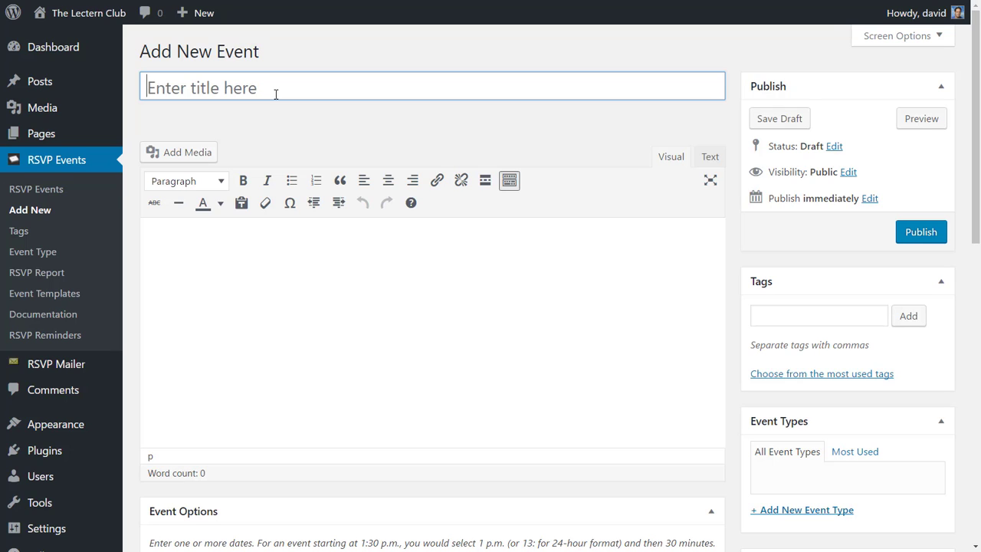
- Title the event 'Title for My Event' with body text 'Description of my event.'
type("T")
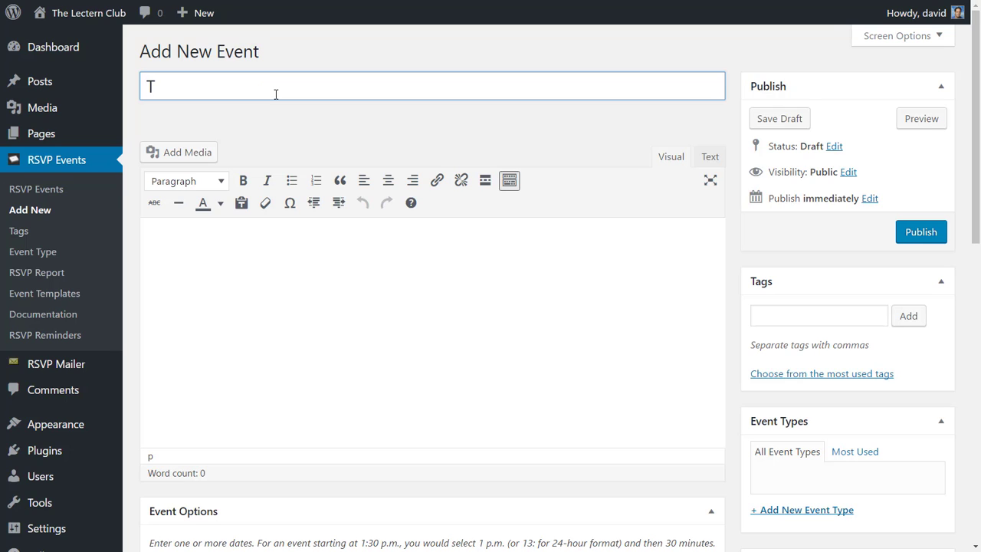
type("itle for My Eve")
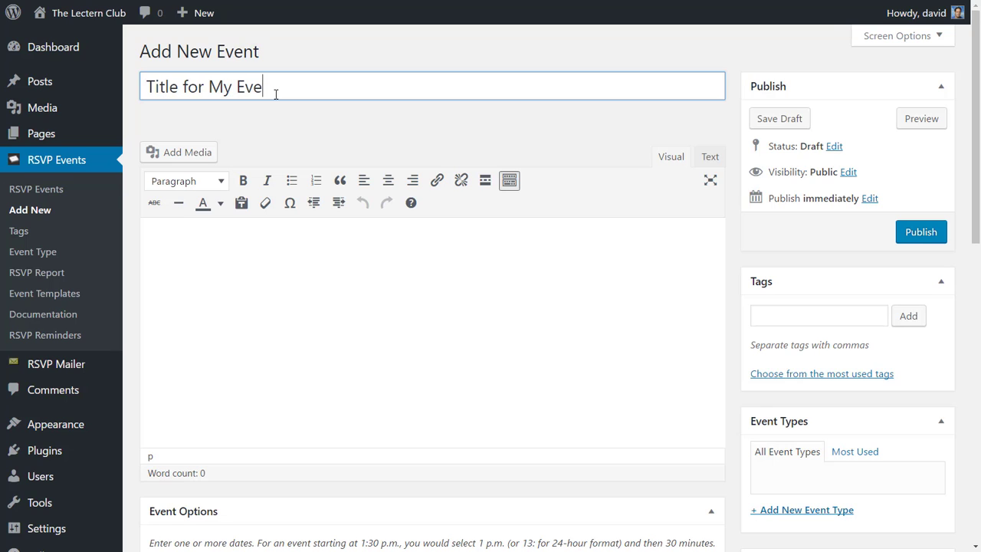
type("nt")
key("Tab")
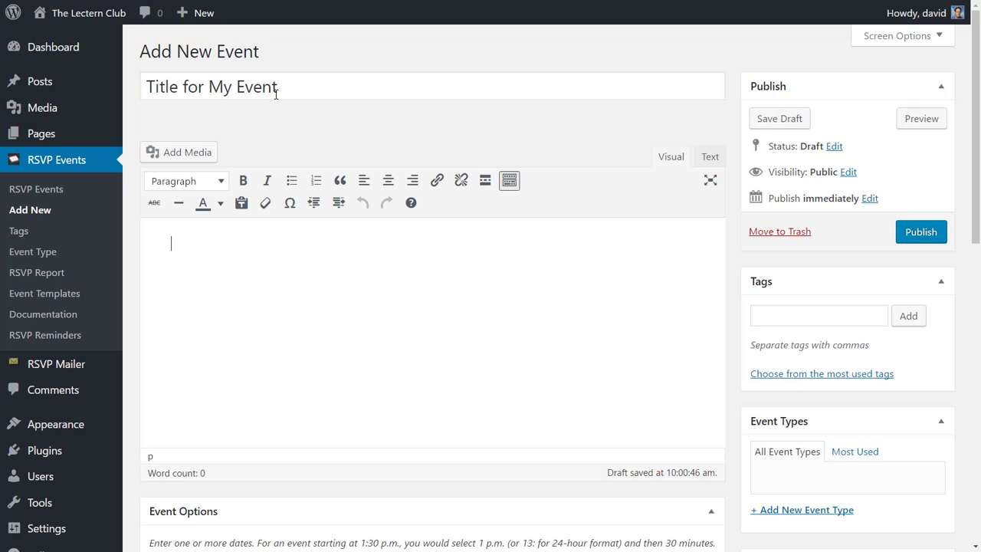
type("Descrip")
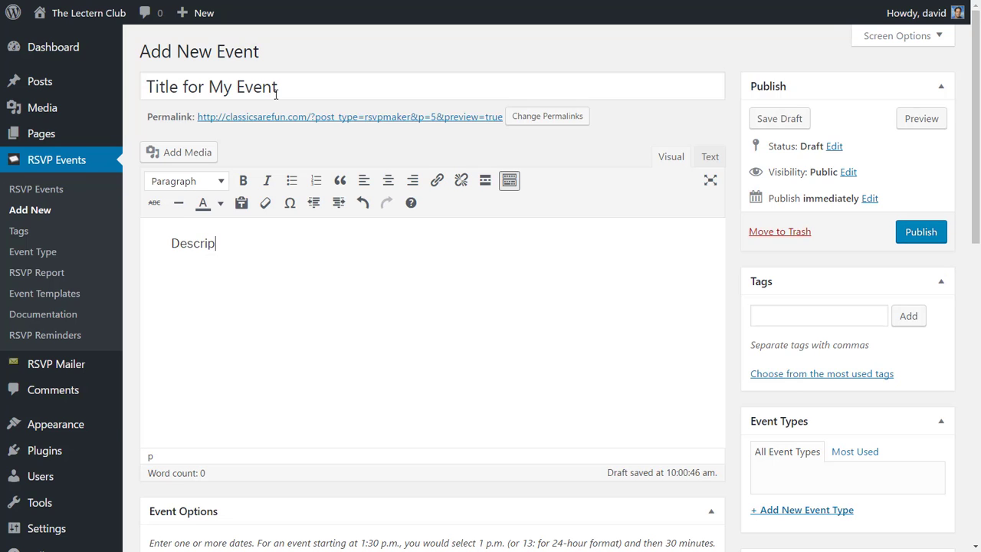
type("tion of my event.")
key("Return")
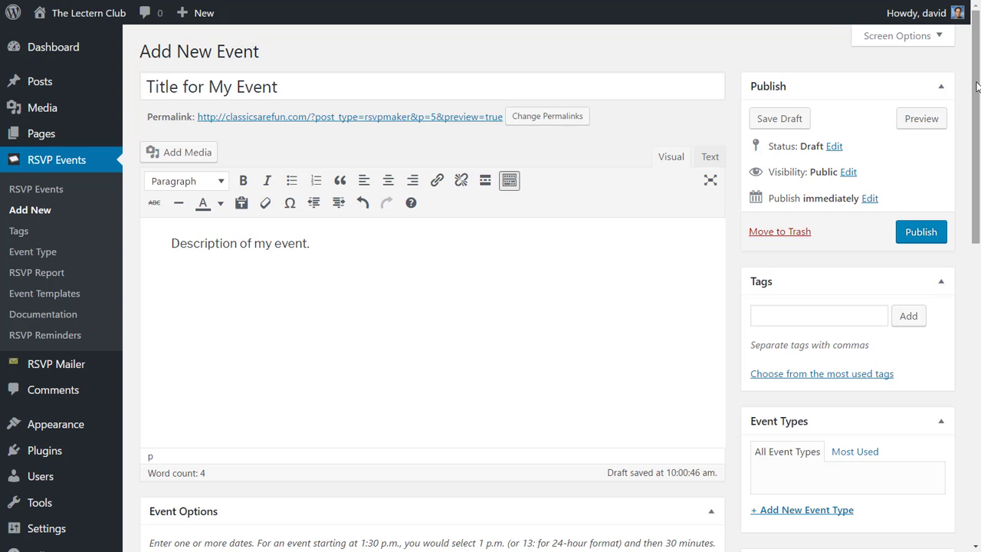
- Set the event date to January 12, 2017, start time 3 p.m., duration 1 hour
left_click_drag(978, 87, 979, 230)
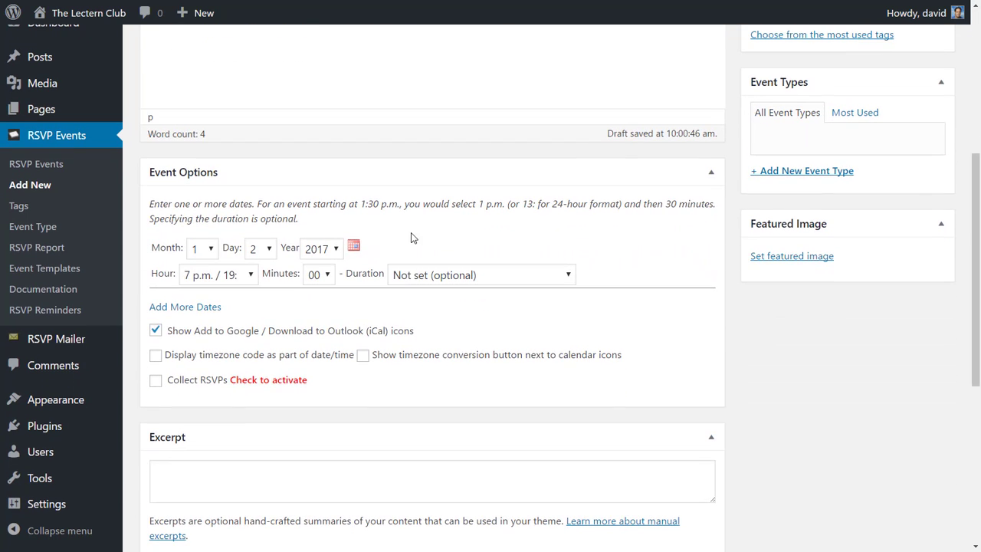
left_click(353, 248)
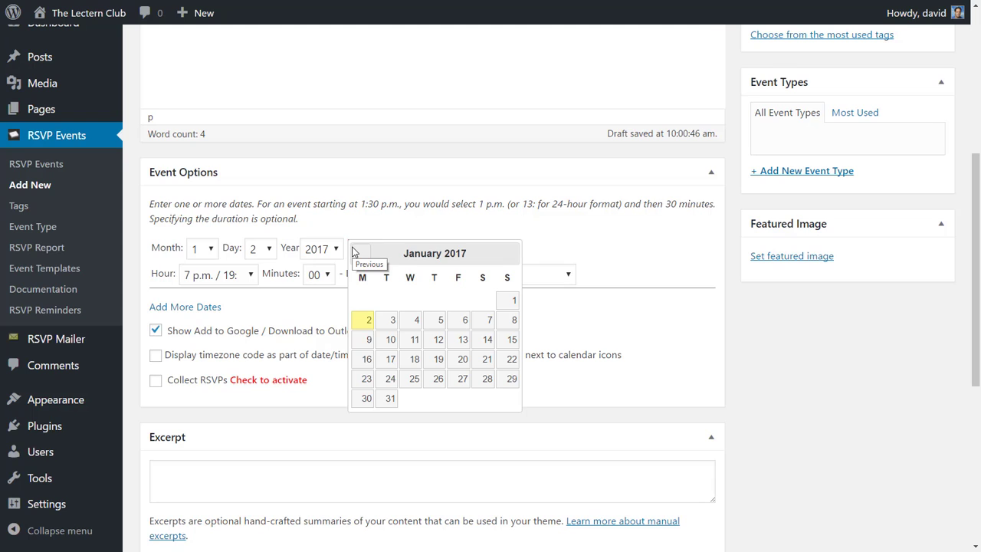
left_click(438, 341)
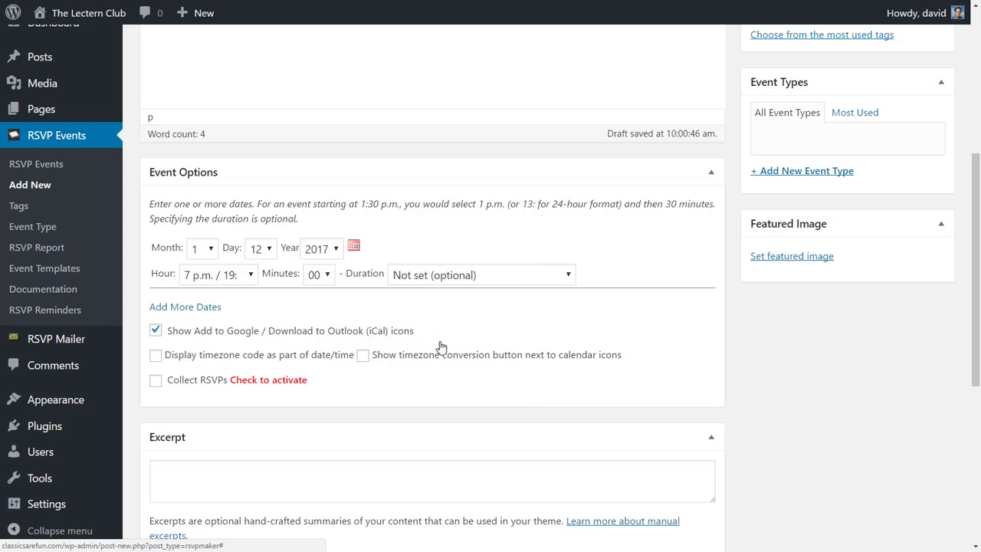
left_click(253, 278)
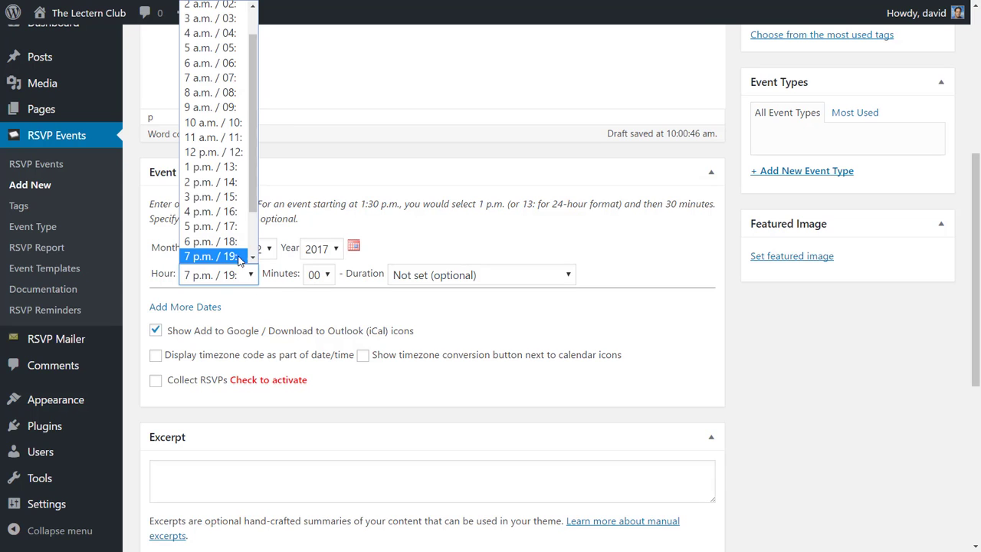
left_click(224, 198)
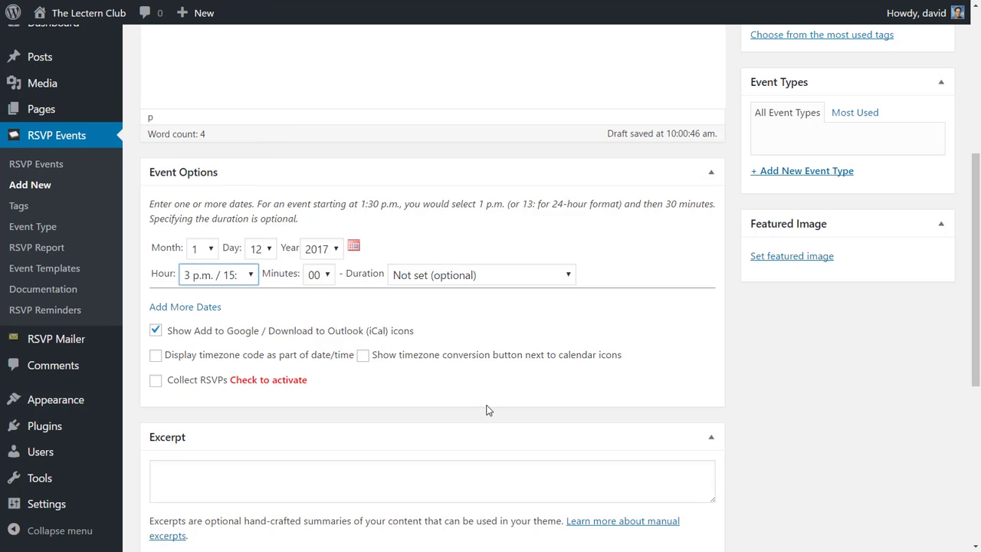
left_click(497, 276)
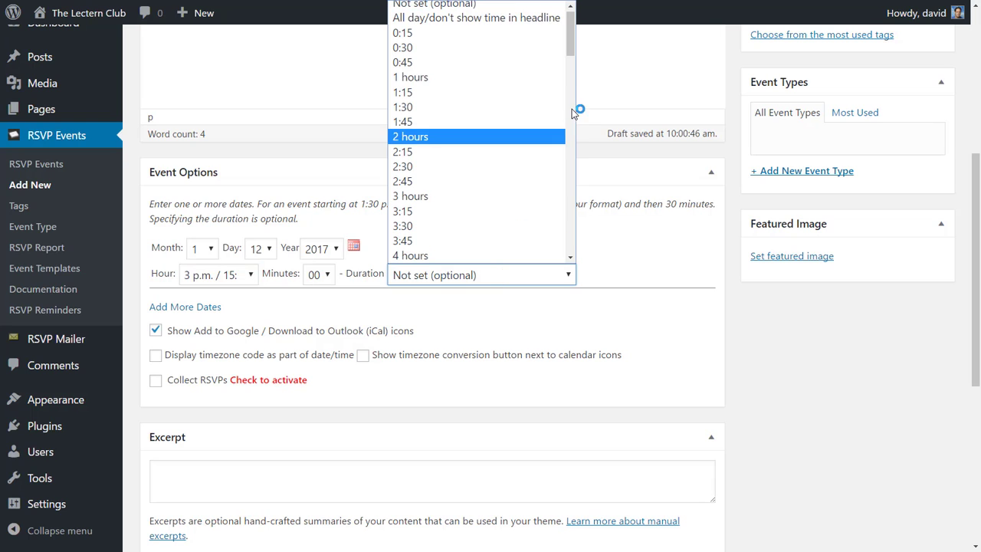
left_click(520, 85)
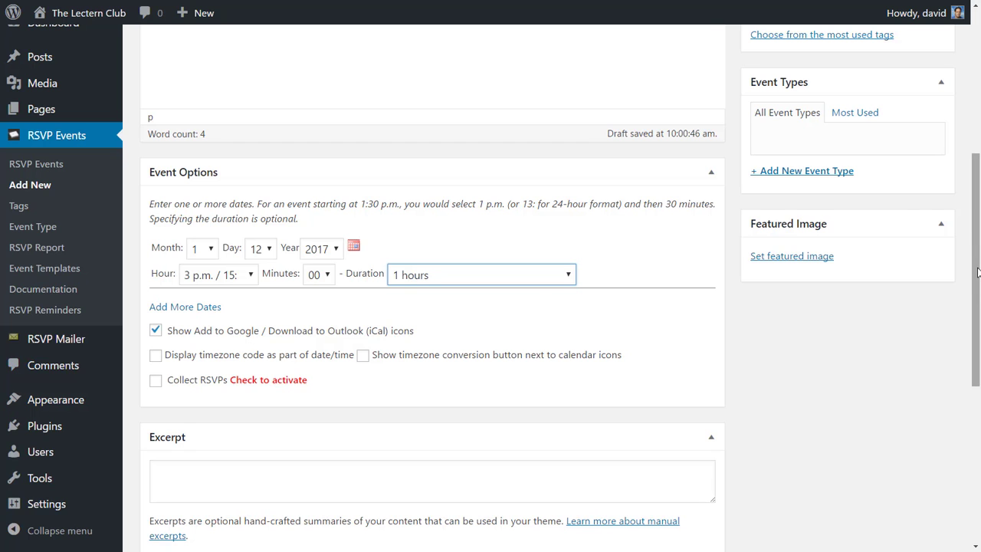
scroll(978, 272, "down", 4)
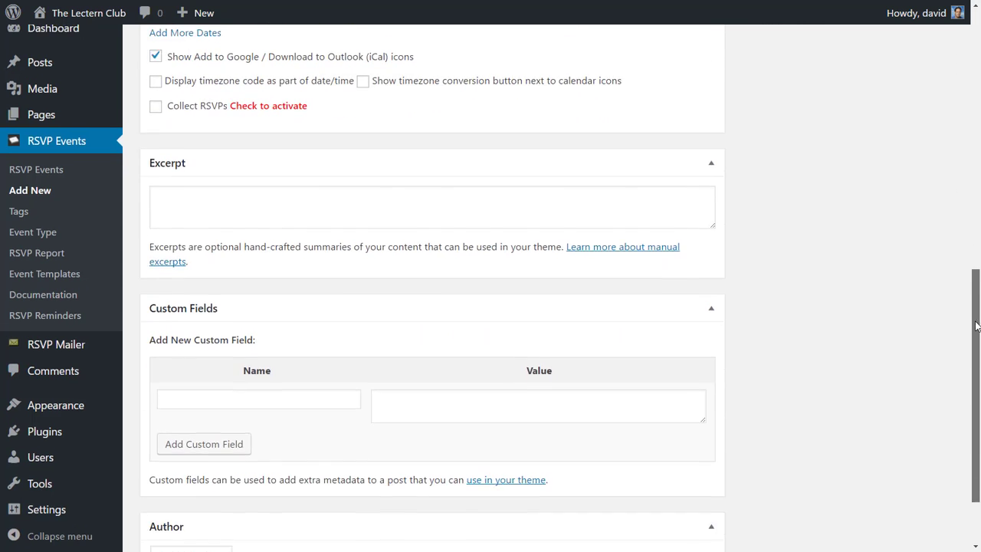
scroll(977, 326, "up", 10)
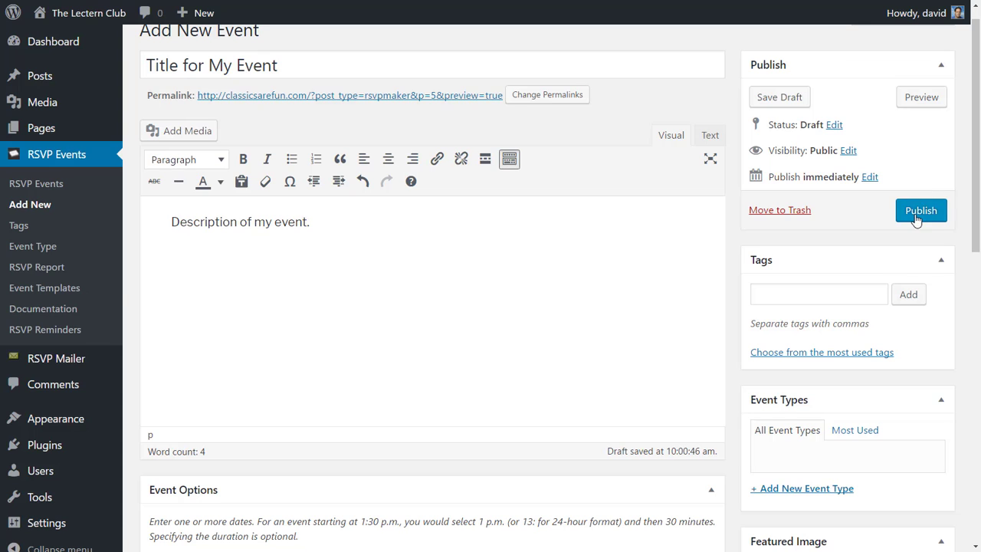
- Publish 'Title for My Event' and view its public page dated Thursday January 12th, 2017
left_click(918, 216)
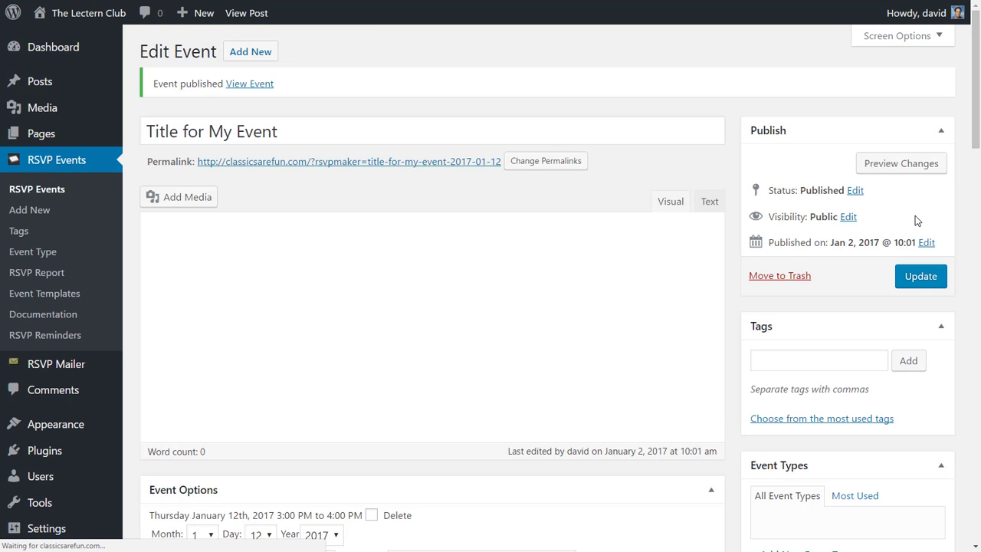
left_click(378, 163)
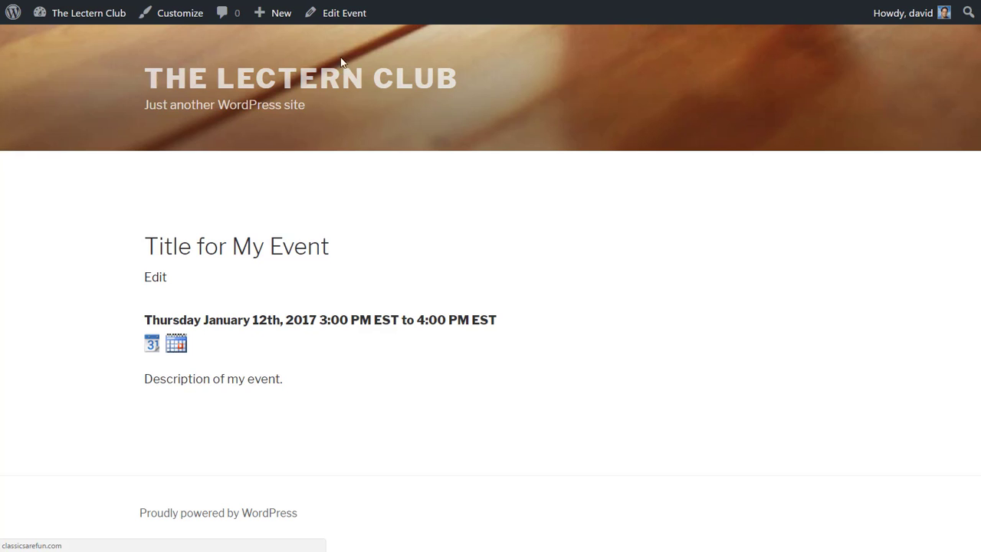
- Enable Collect RSVPs in the event options of 'Title for My Event' and update the event
left_click(345, 19)
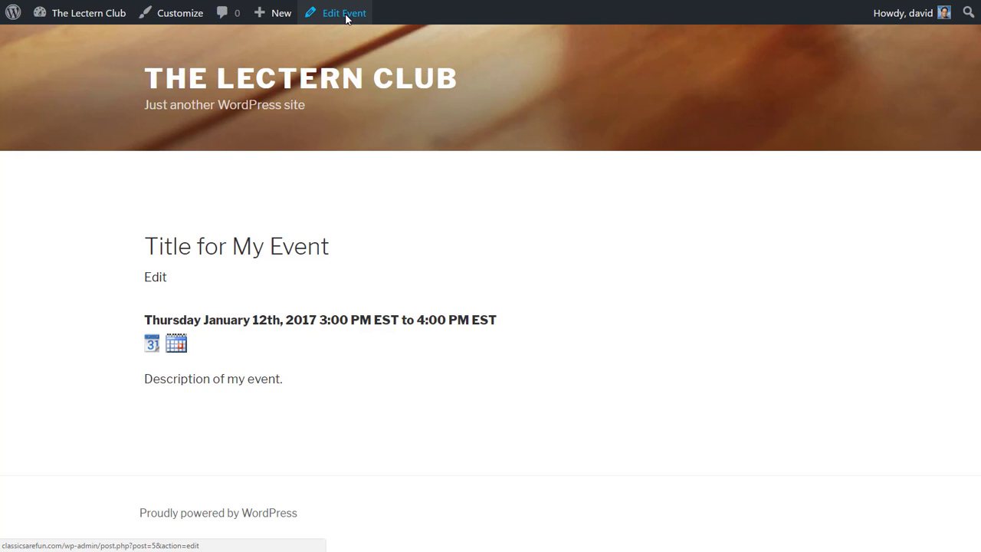
scroll(345, 20, "down", 6)
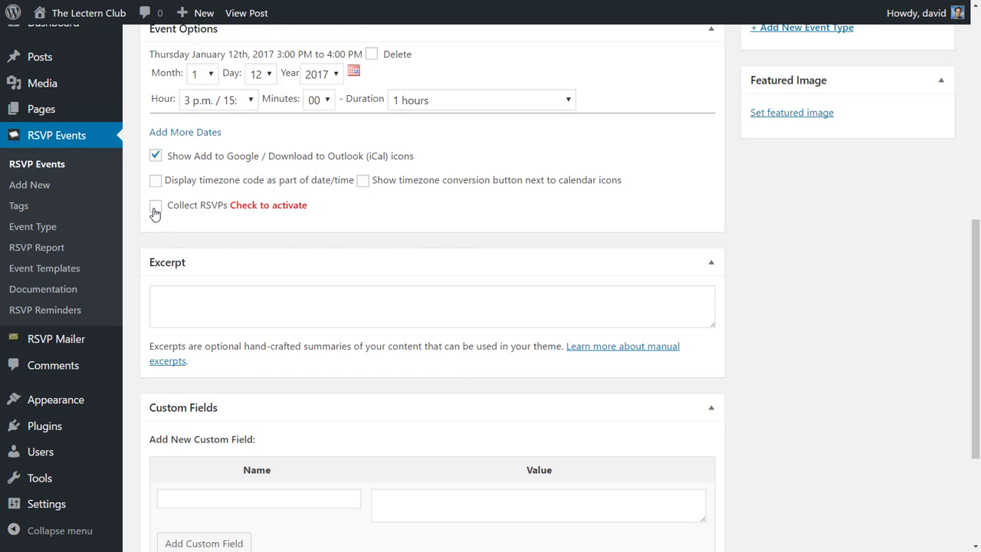
left_click(156, 205)
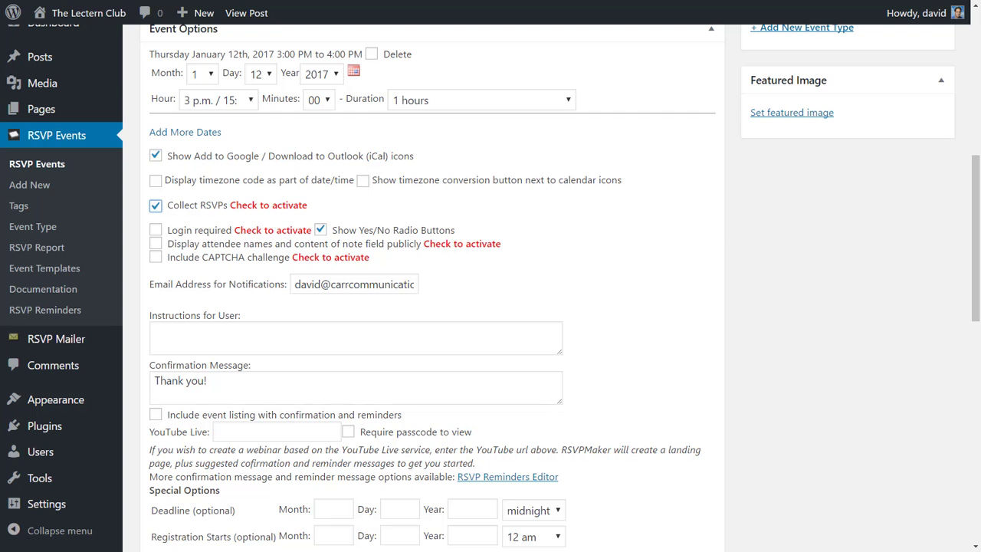
left_click_drag(977, 174, 979, 243)
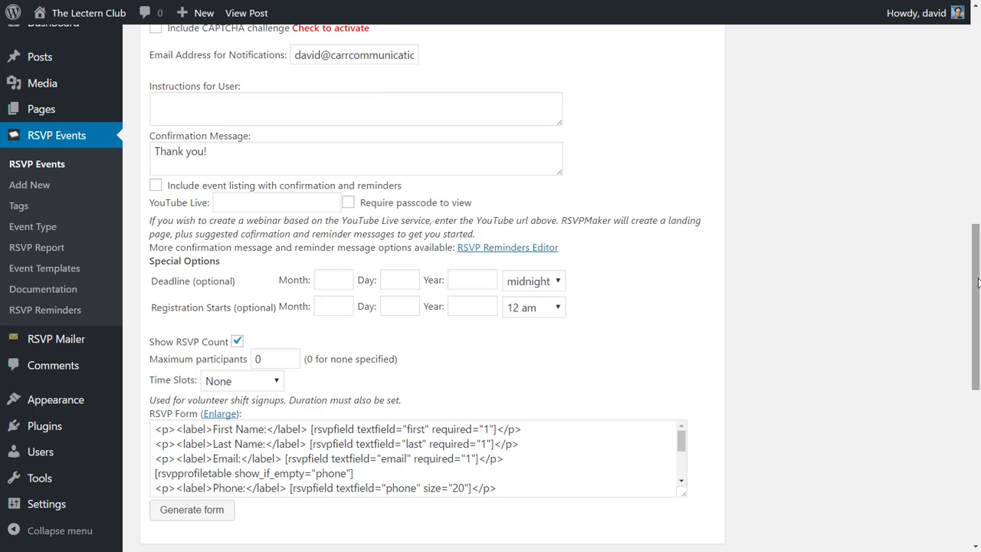
scroll(978, 284, "up", 10)
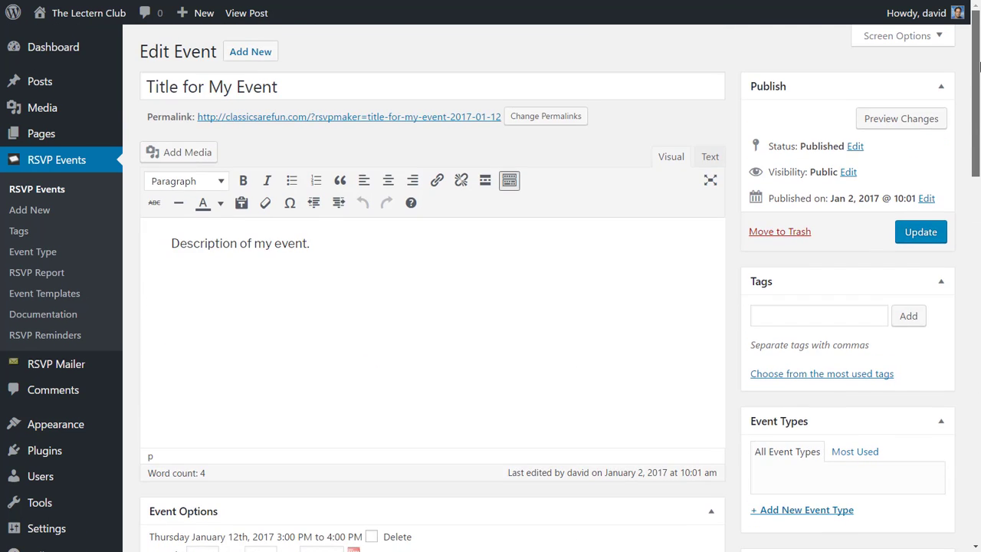
left_click(923, 238)
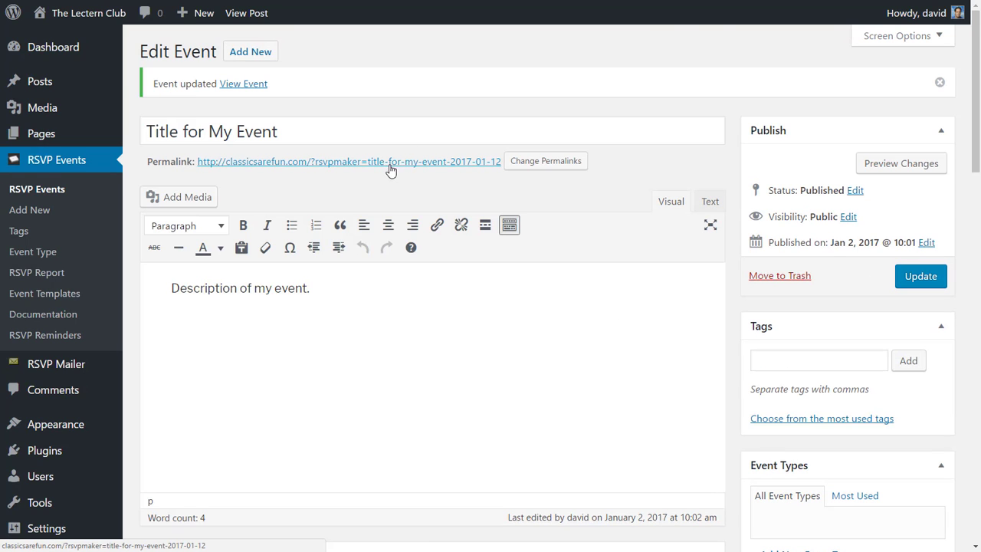
- On the live event page's RSVP Now form, add a second guest section (Guest 1)
left_click(389, 163)
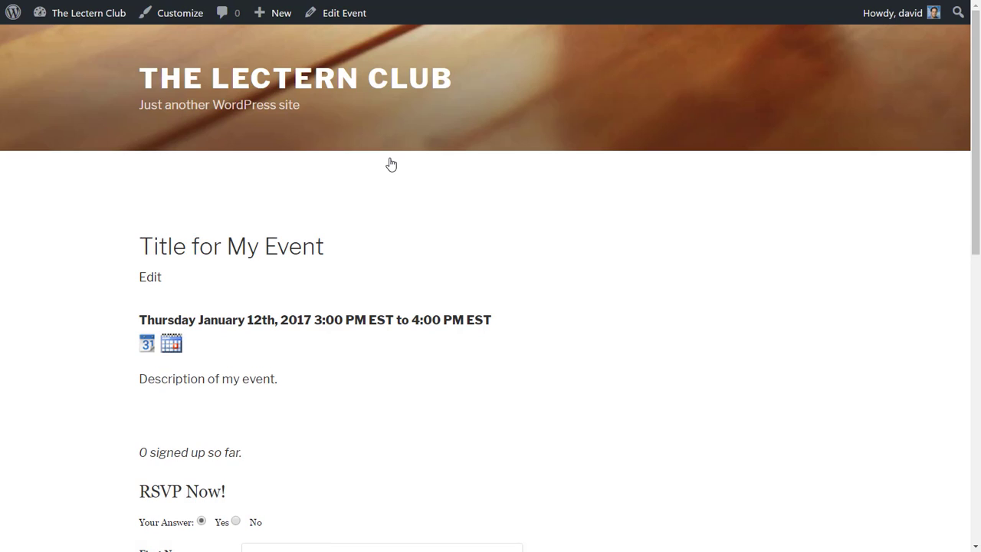
scroll(390, 164, "down", 6)
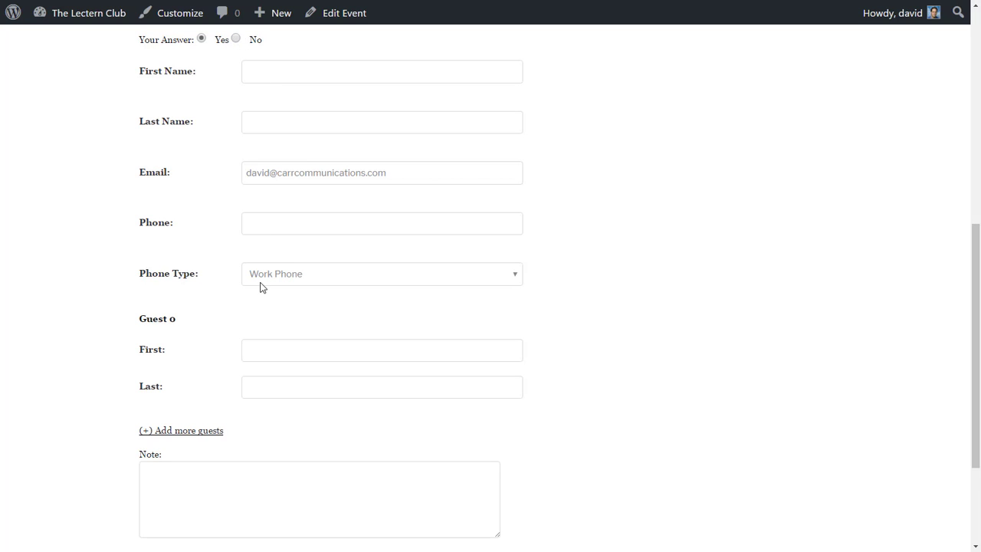
left_click(292, 346)
left_click(199, 433)
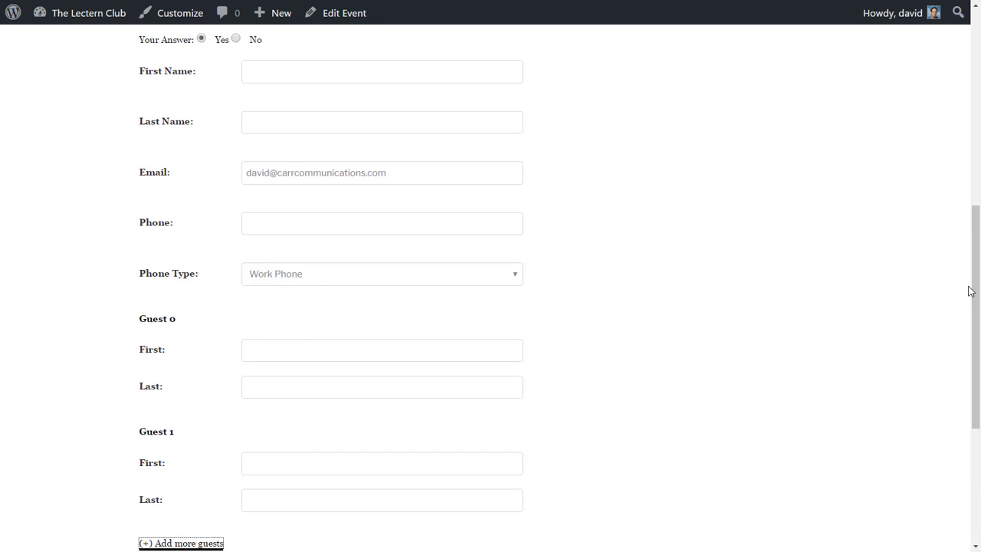
left_click_drag(974, 318, 980, 208)
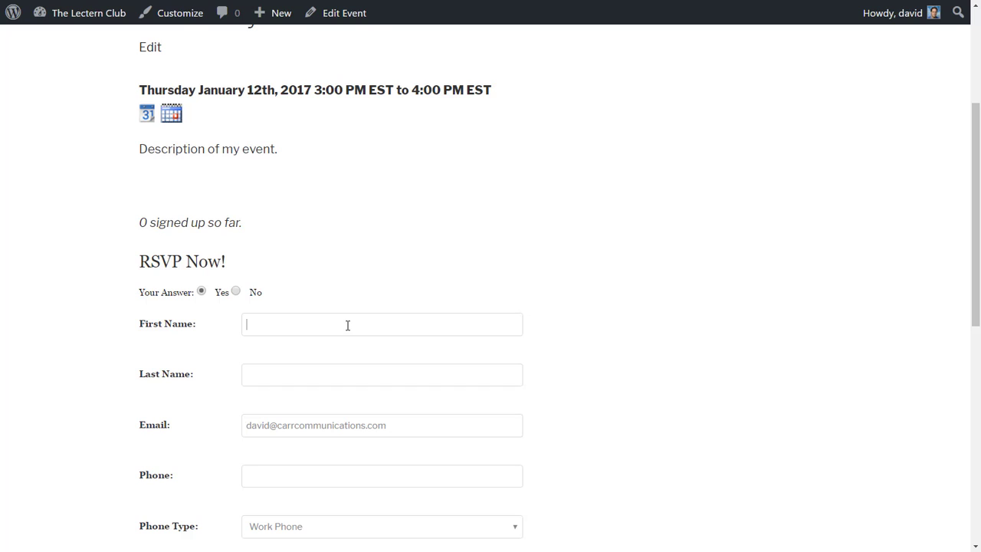
- Enter the attendee's first and last name and phone number, skipping the email field
key("Tab")
key("Tab")
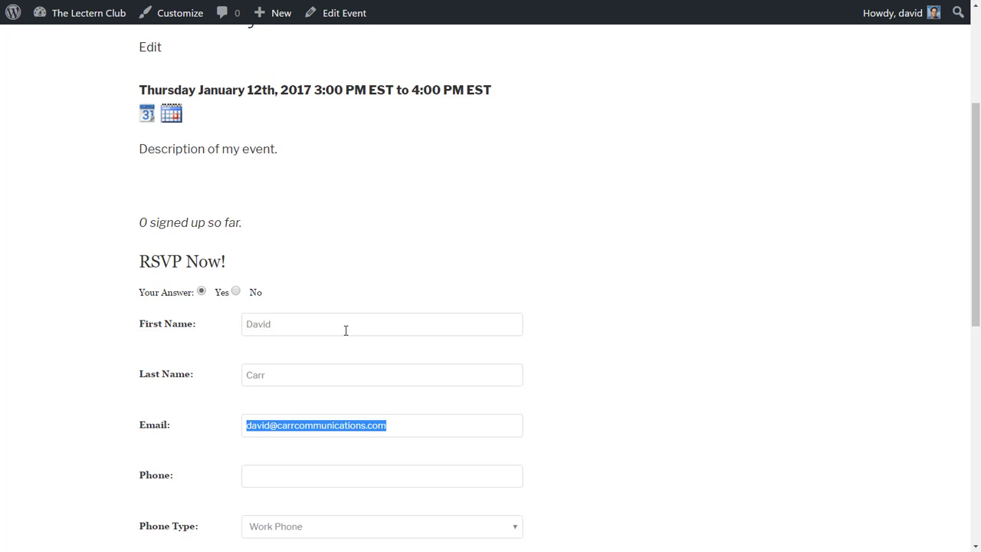
key("Tab")
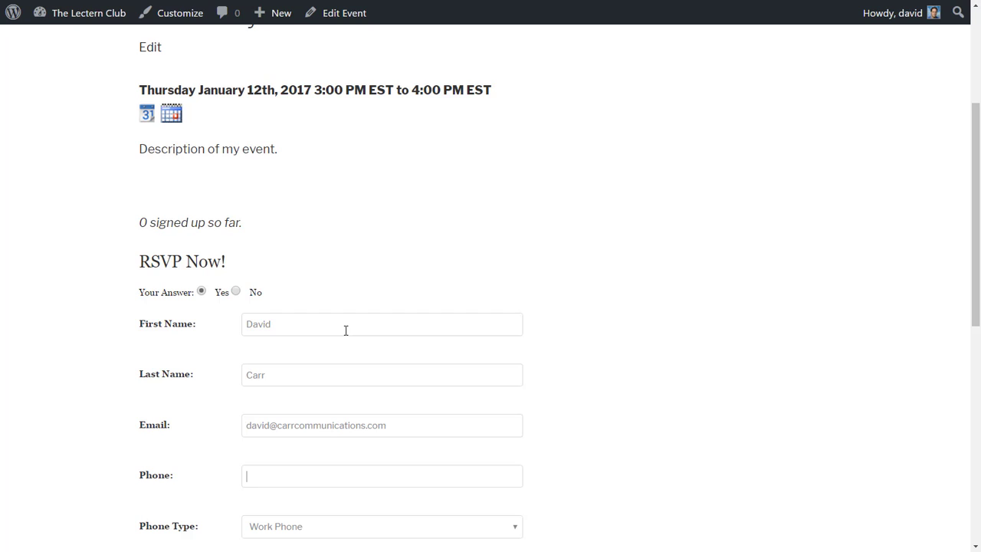
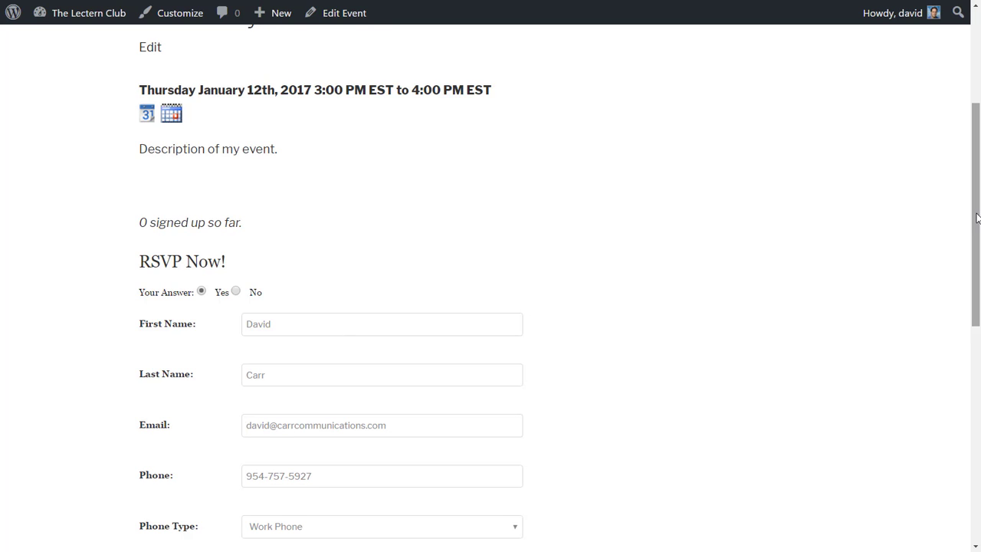
- Add the note 'I will bring a pot luck dish' and submit the RSVP
left_click_drag(978, 219, 979, 430)
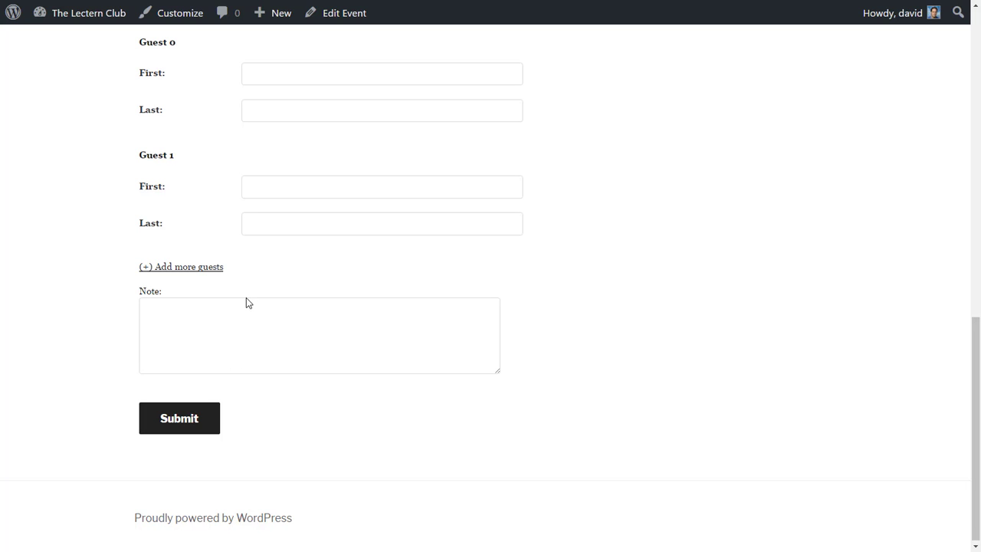
type("I will bring a pot luck dish")
left_click(196, 417)
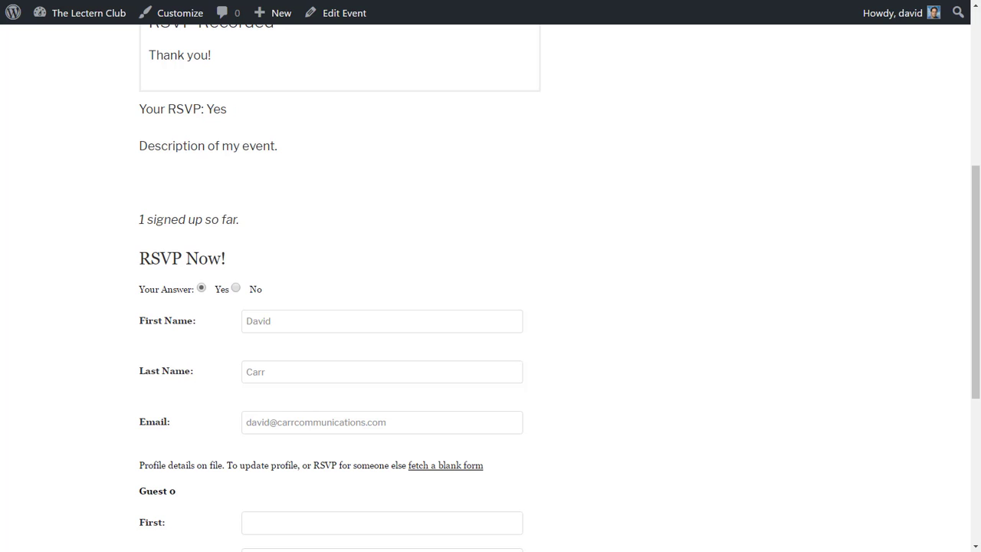
- Scroll up to the 'RSVP Recorded' confirmation showing 'Your RSVP: Yes' and 1 signed up
left_click_drag(978, 207, 976, 125)
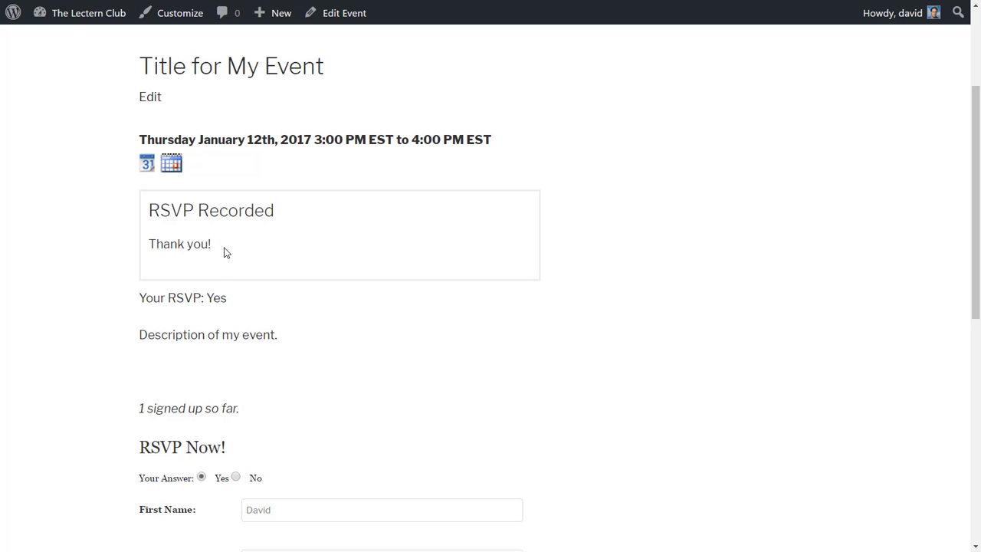
key("alt+Tab")
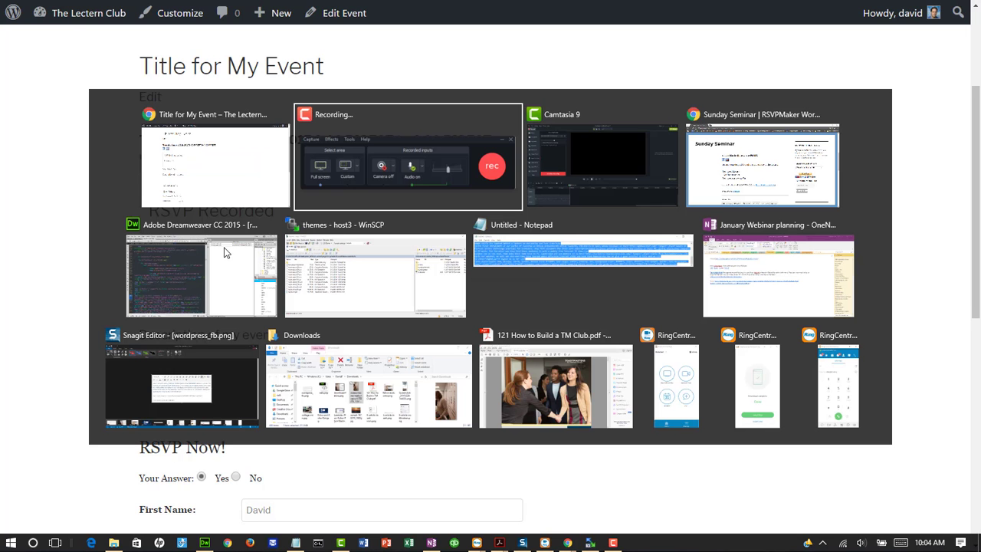
- Read and close the Gmail RSVP confirmation notification in Chrome, then start a new browser tab
key("alt+Tab")
key("alt+Tab")
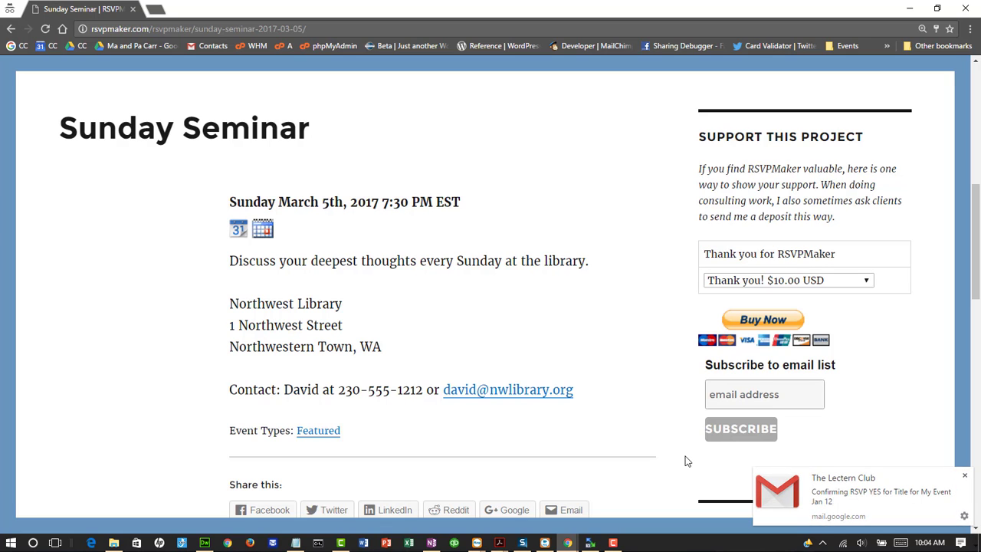
left_click(898, 510)
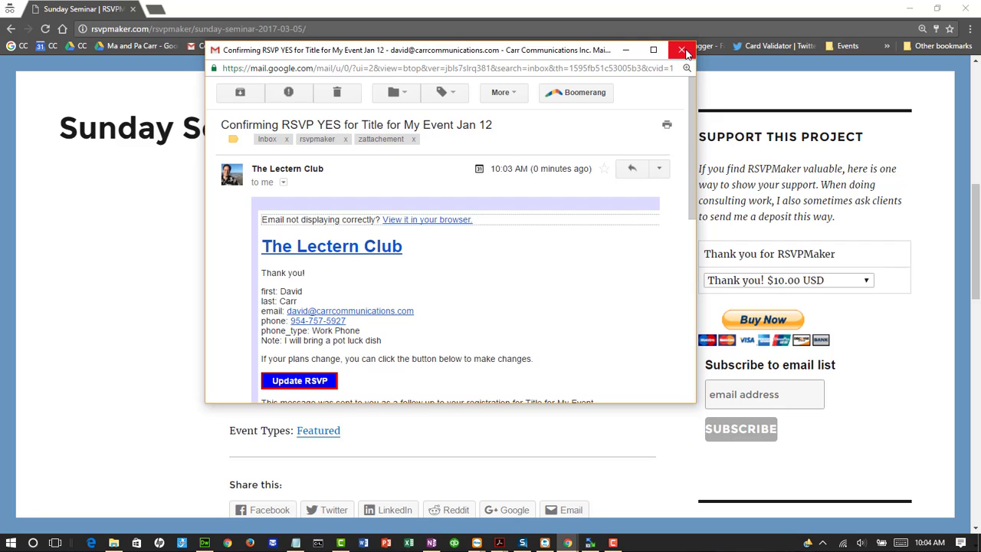
left_click(682, 50)
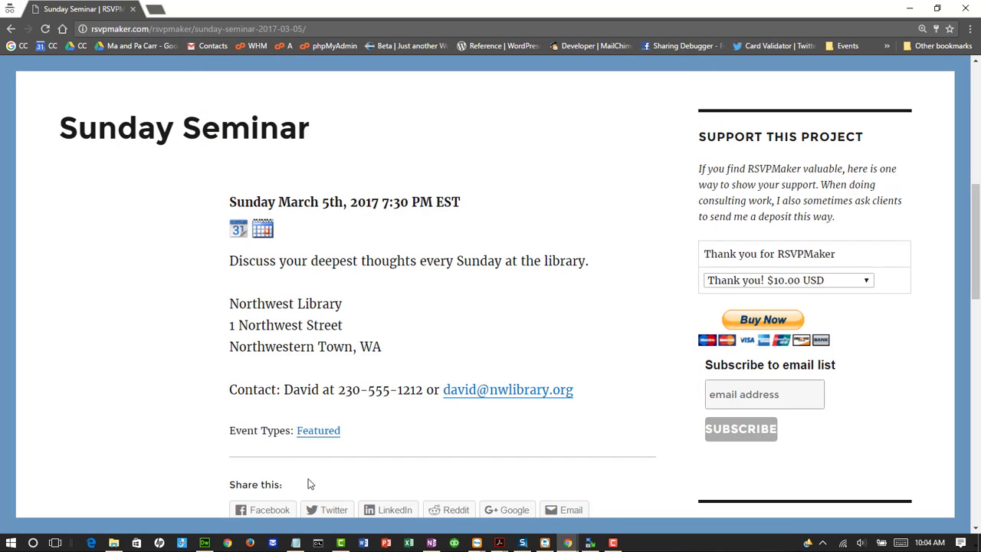
left_click(225, 545)
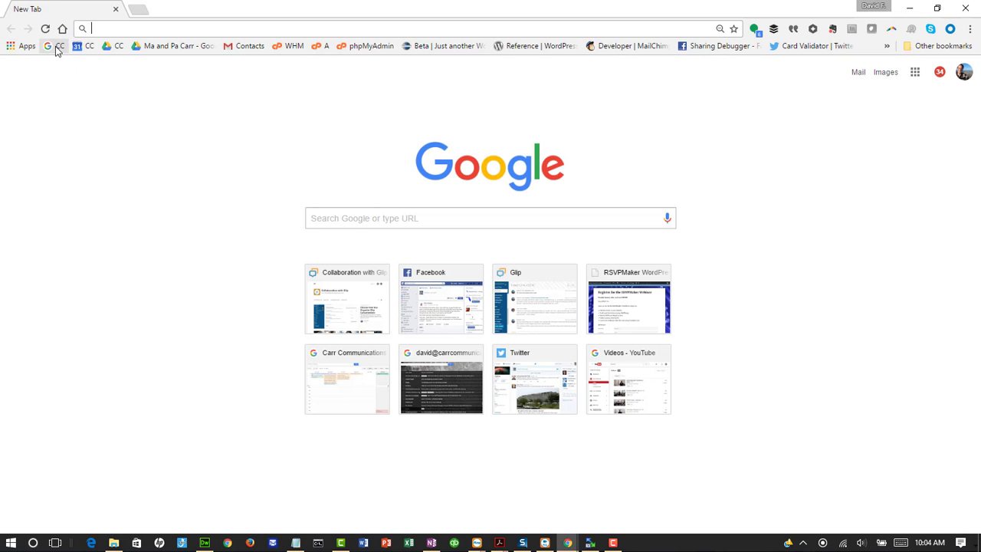
- Open the 'RSVP YES for Title for My Event Jan 12' email from the Gmail inbox
left_click(60, 46)
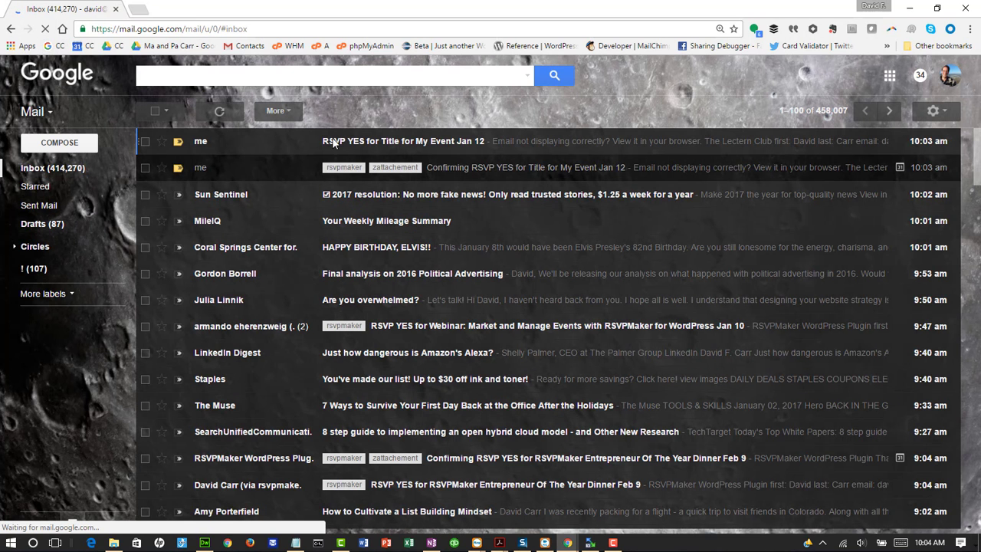
left_click(474, 148)
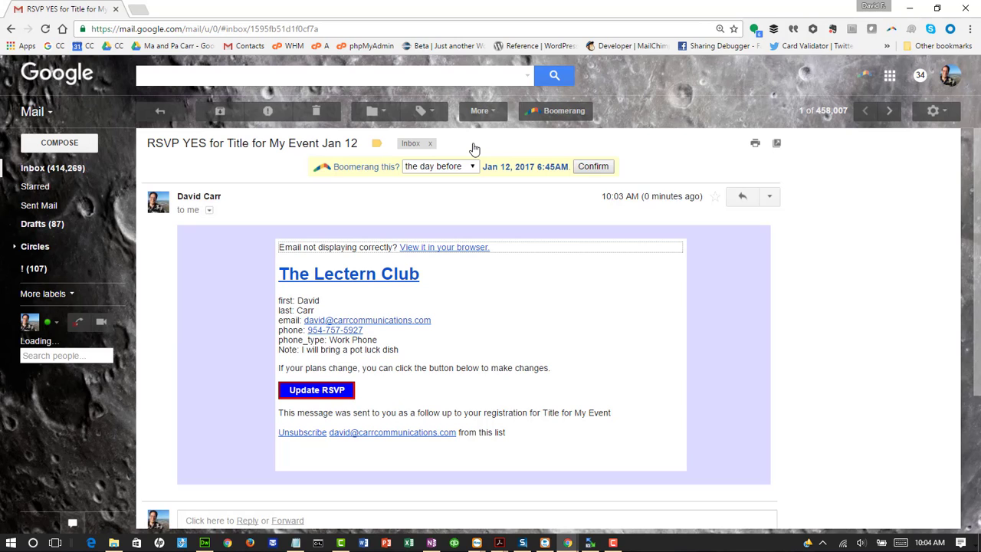